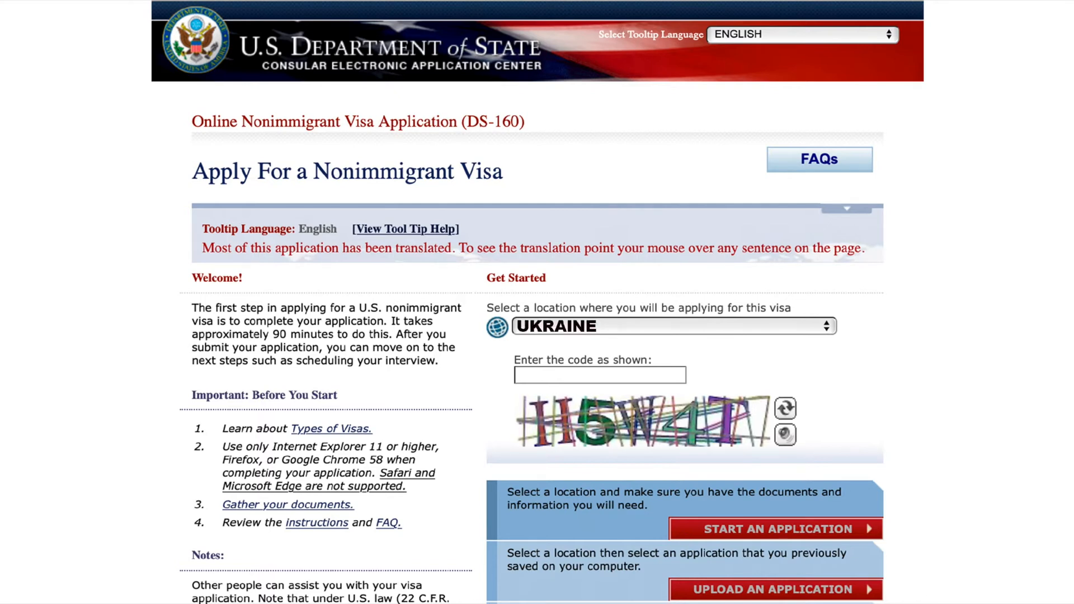
# - Enter the displayed verification code for the Ukraine application and answer the security question about the father's father's given name
pyautogui.write('H5W4T')
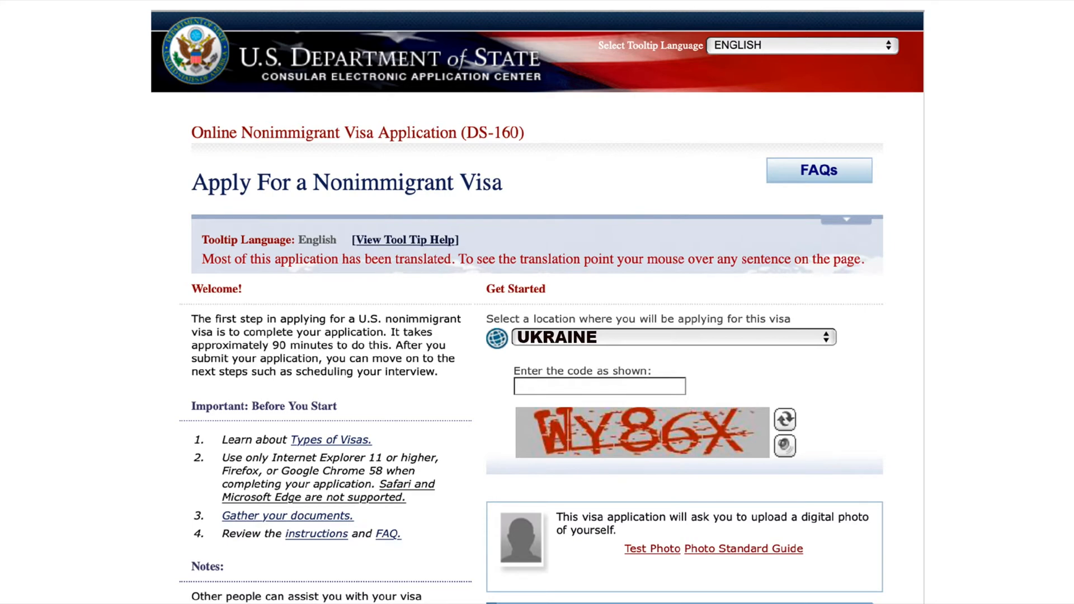
pyautogui.write('WY86X')
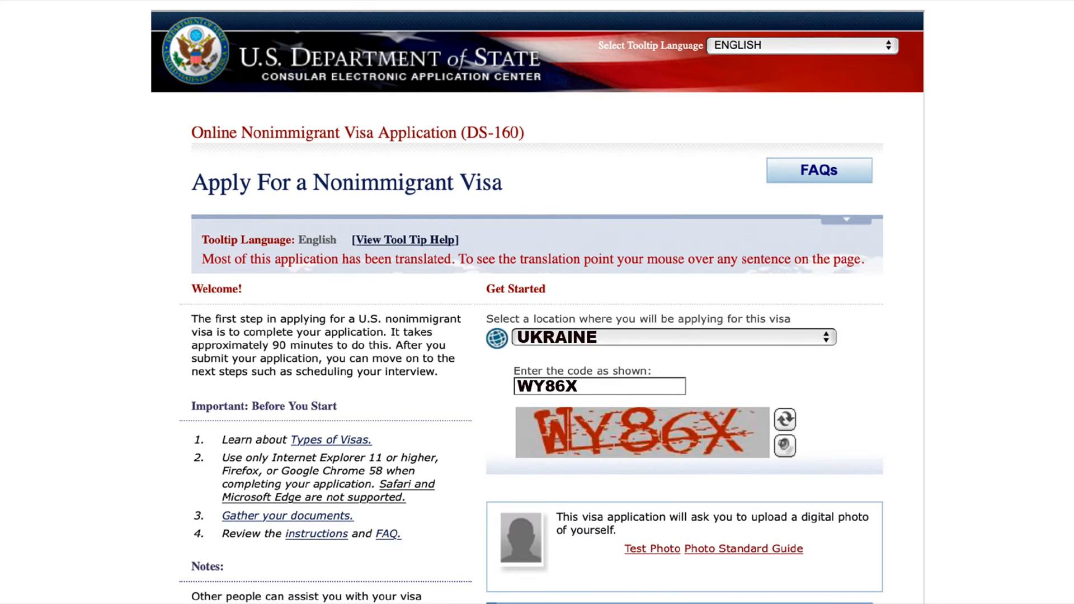
pyautogui.scroll(-7, 537, 302)
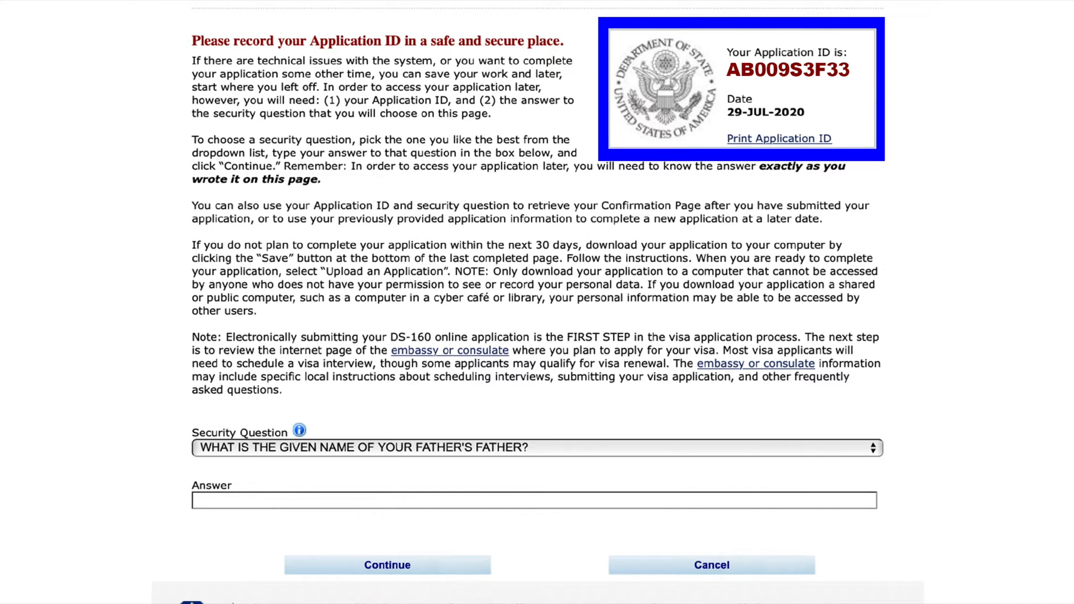
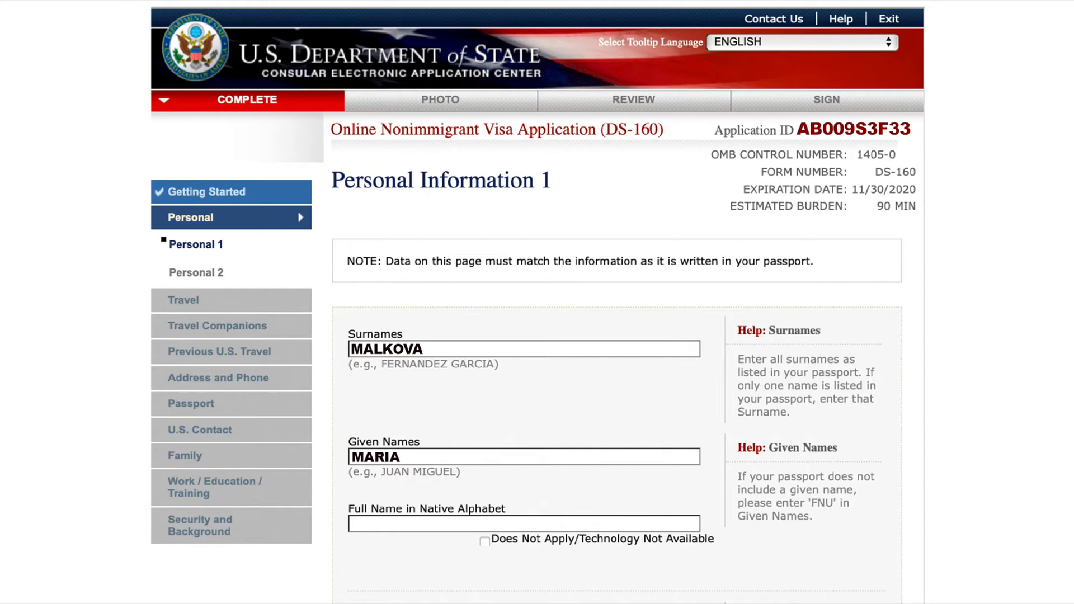
# - Complete Personal Information 1 with the native-alphabet full name, previous surname, no telecode, Female, MARRIED, the birth date and KYIV as birth city
pyautogui.scroll(-10, 537, 302)
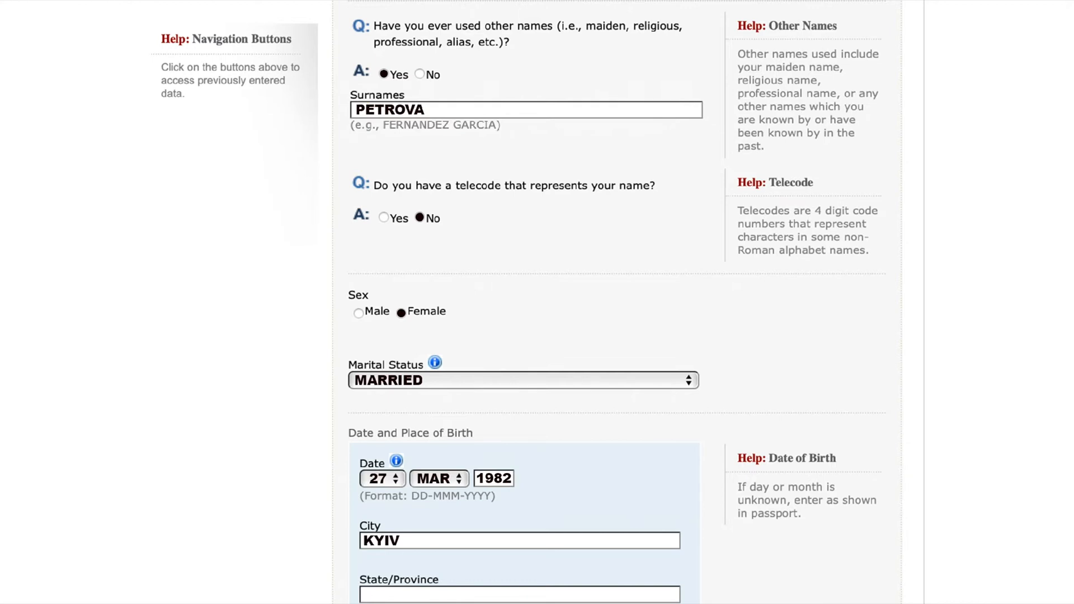
pyautogui.scroll(-8, 617, 302)
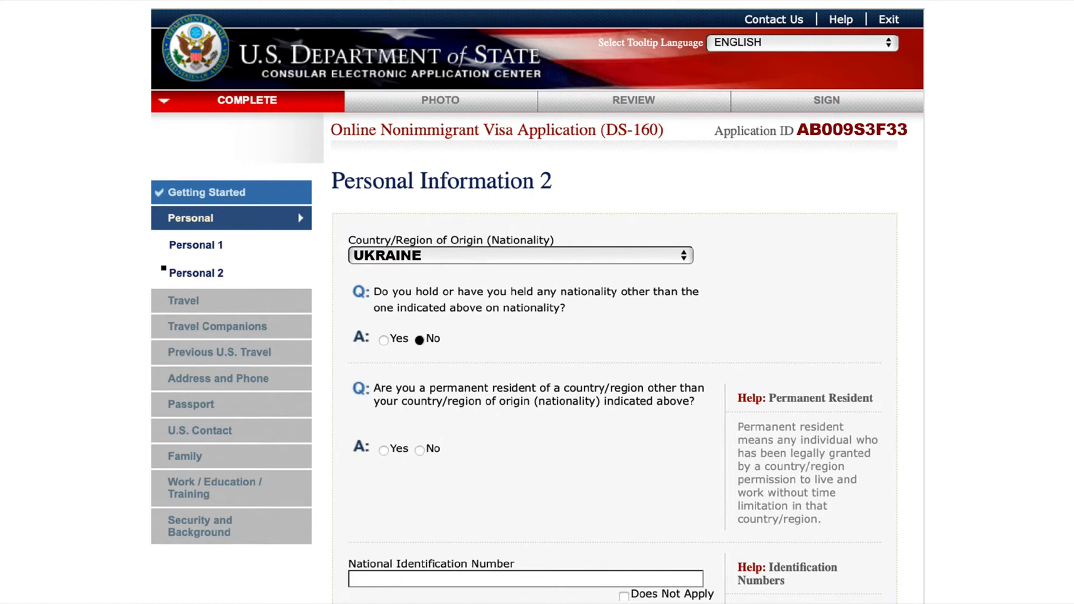
# - Answer No to permanent residency elsewhere, enter the National Identification Number, and mark U.S. Social Security and Taxpayer ID numbers as not applicable
pyautogui.click(420, 450)
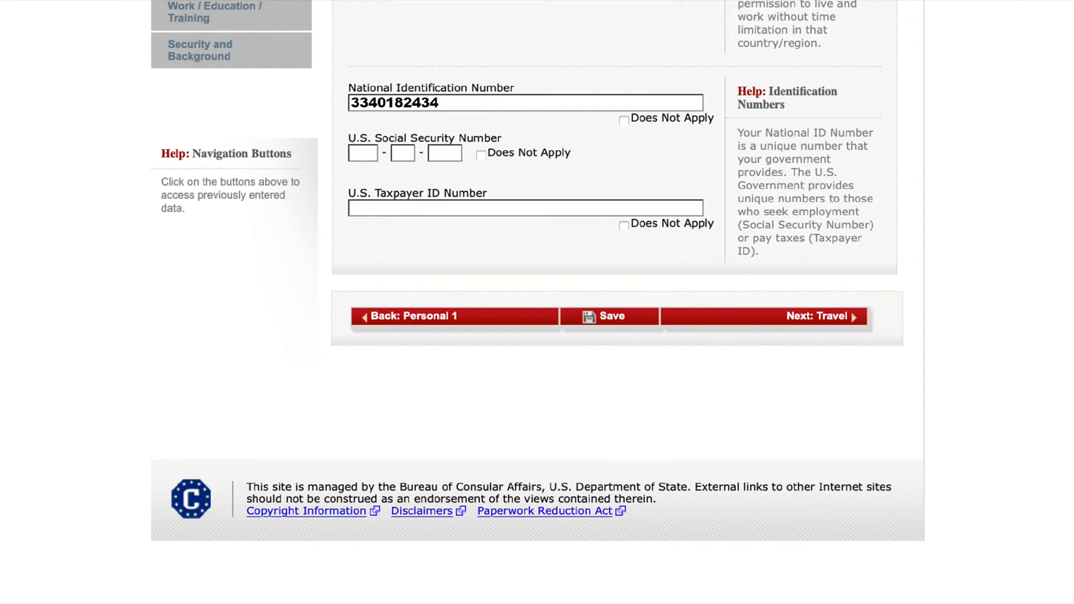
pyautogui.click(481, 154)
pyautogui.click(623, 226)
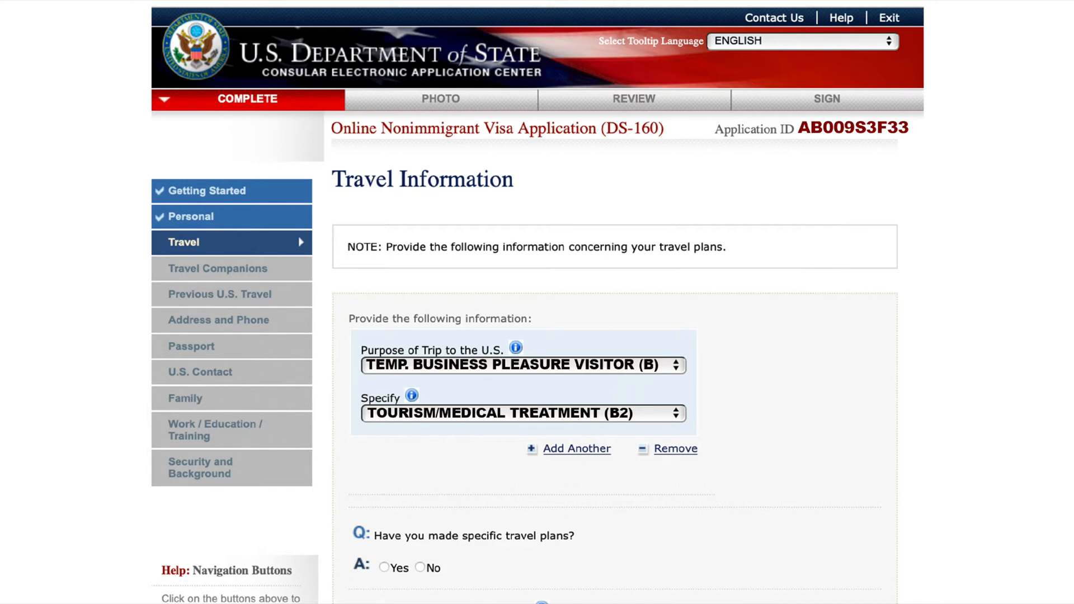
# - Declare specific travel plans, arriving in NEW YORK on 02-MAR-2021 and departing from MIAMI on 04-MAY-2021
pyautogui.click(384, 568)
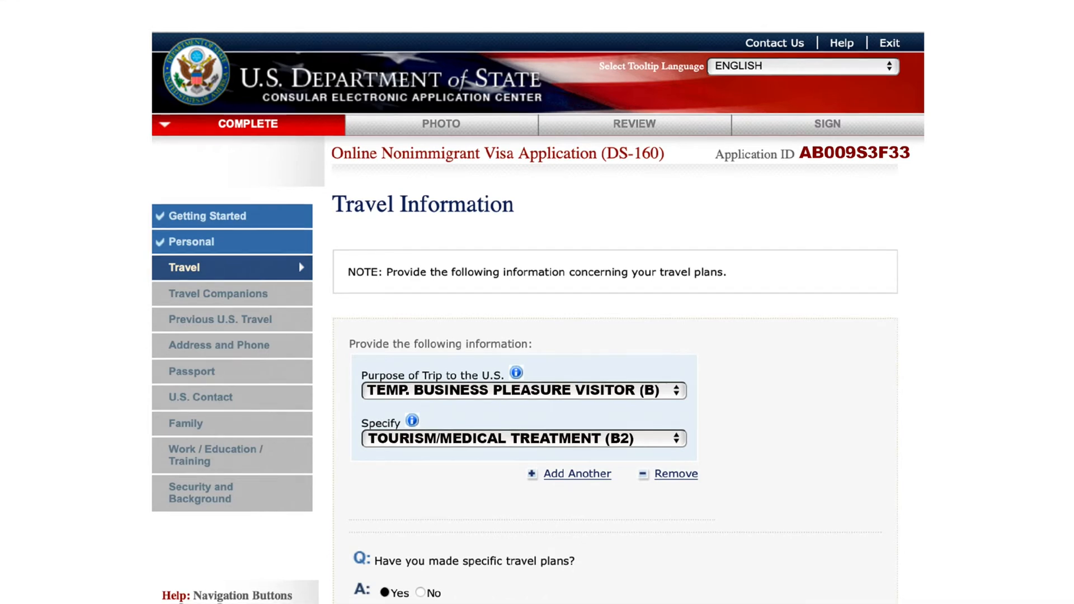
pyautogui.scroll(-10, 537, 302)
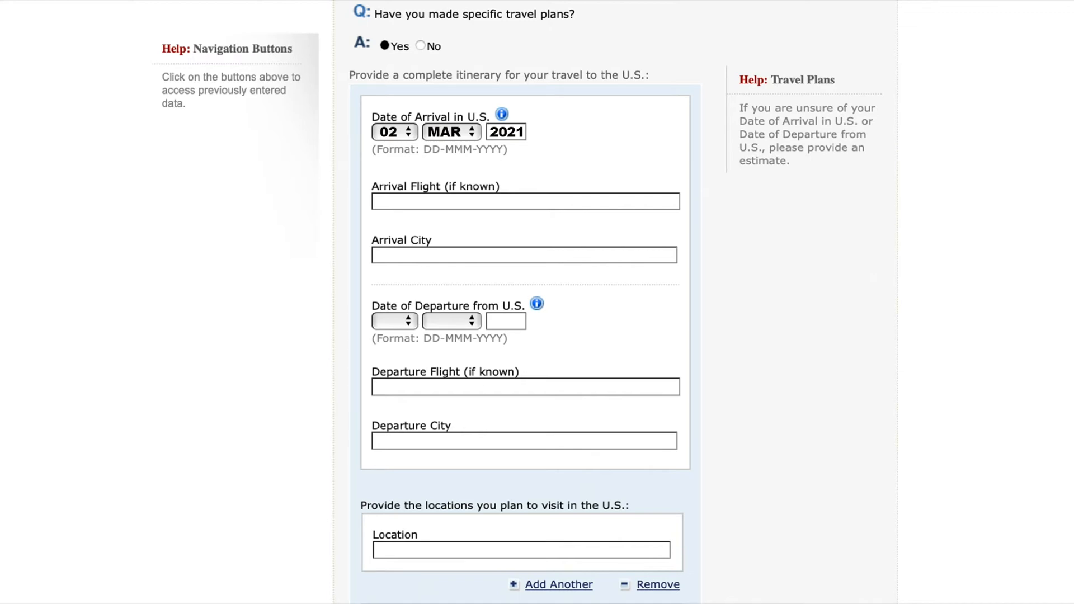
pyautogui.write('NEW YORK')
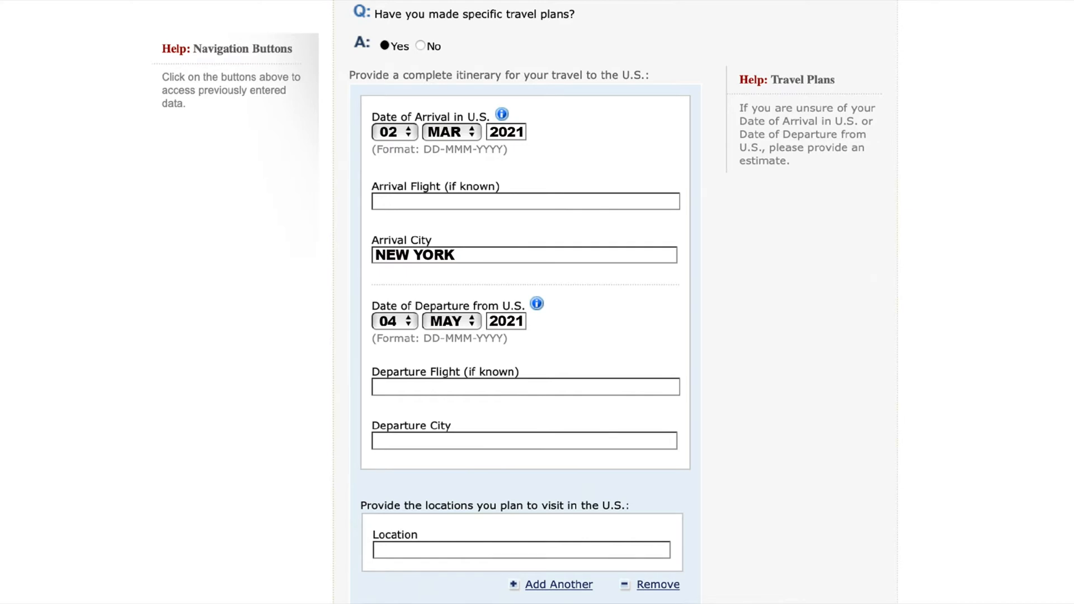
pyautogui.write('MIAMI')
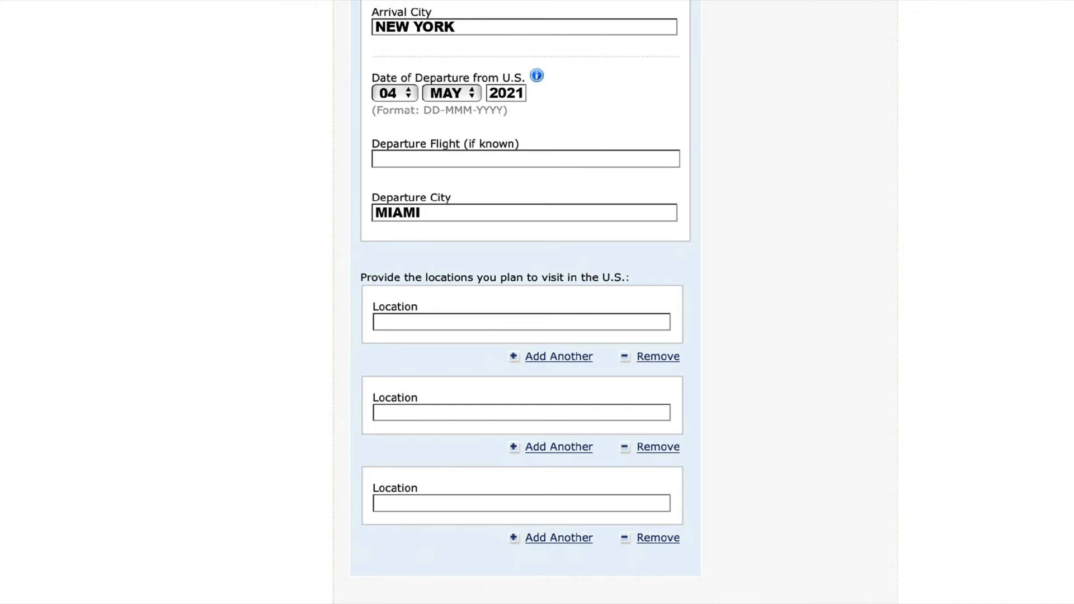
# - List NEW YORK, UNIVERSAL ORLANDO PARK and MIAMI as the U.S. locations planned for the visit
pyautogui.click(521, 322)
pyautogui.write('NEW YORK')
pyautogui.click(522, 412)
pyautogui.write('UNIVERSAL ORLANDO PARK')
pyautogui.click(521, 503)
pyautogui.write('MIAMI')
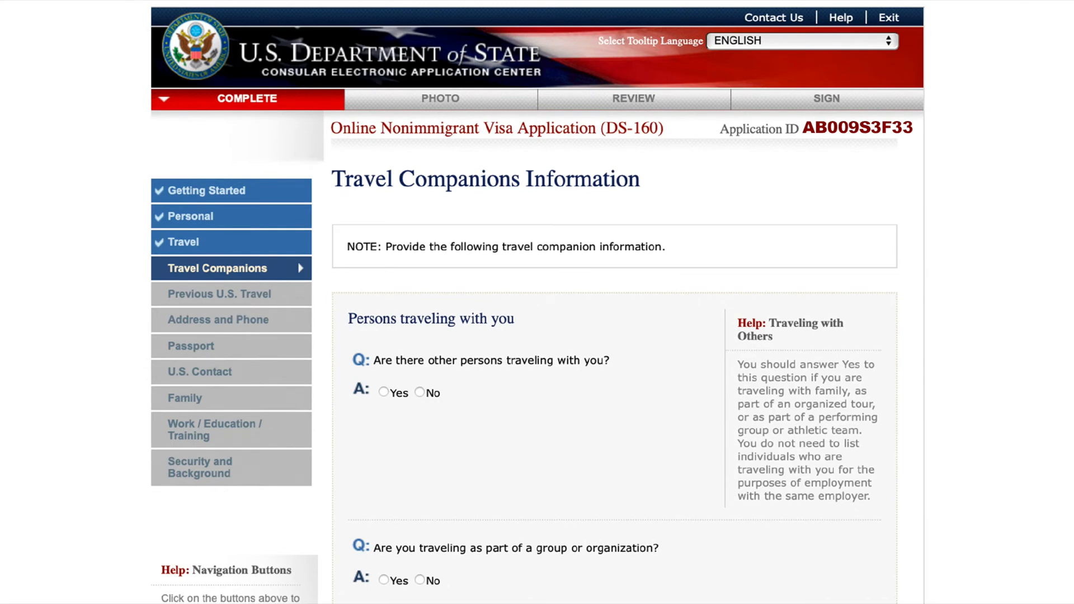
# - Answer Yes to traveling with others and No to traveling as a group, and enter the companion's surname and given name
pyautogui.click(384, 392)
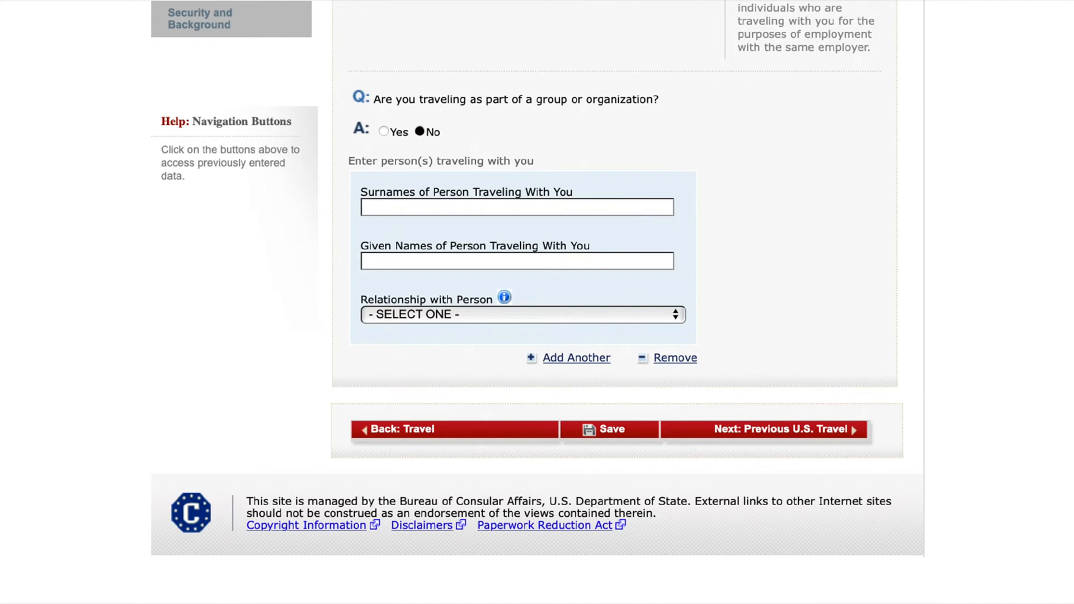
pyautogui.press('Tab')
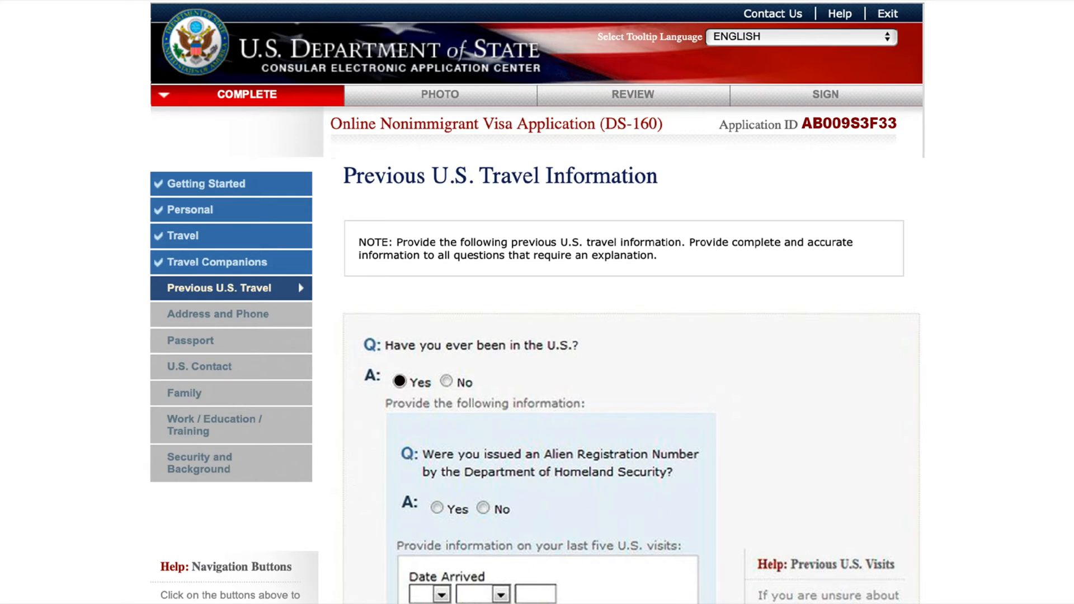
# - Answer No to having been issued an Alien Registration Number under previous U.S. travel
pyautogui.click(483, 508)
pyautogui.scroll(-9, 537, 302)
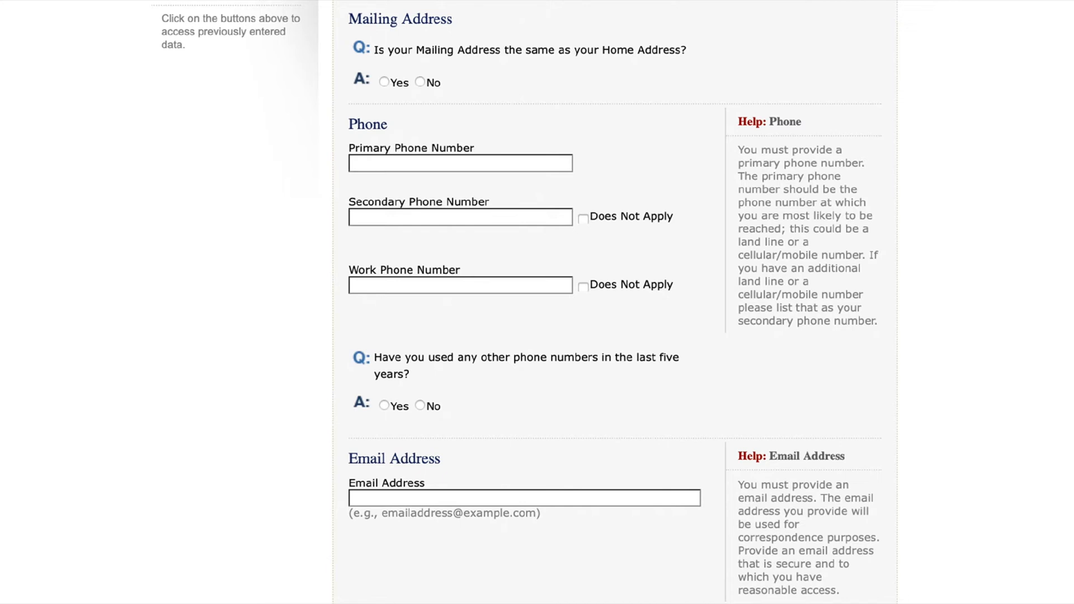
# - Set the mailing address as same as home, enter the primary phone number, mark secondary and work phones as not applicable, and declare no other numbers
pyautogui.click(384, 82)
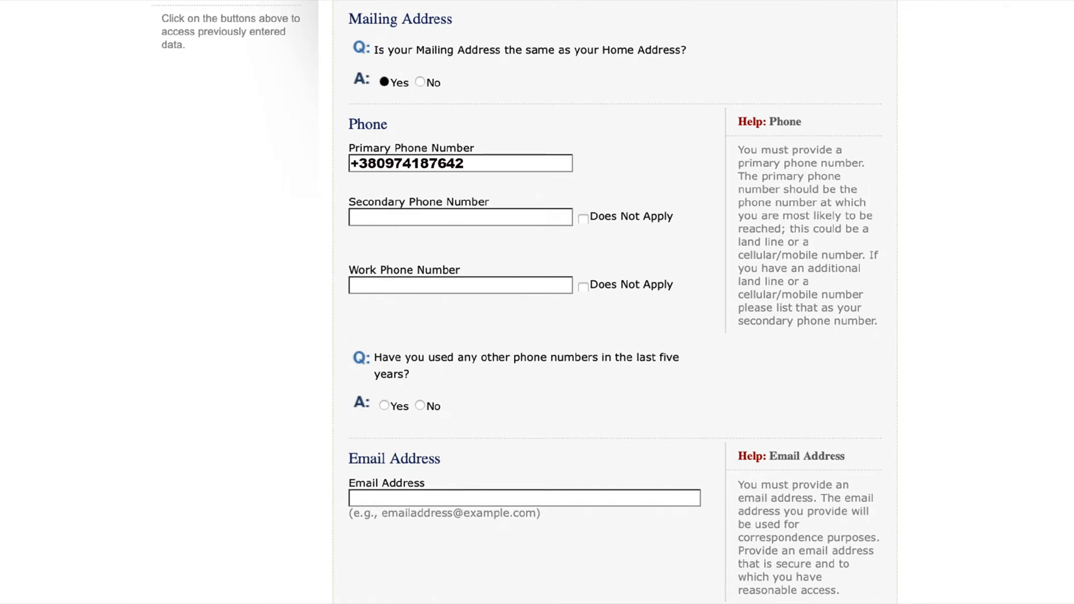
pyautogui.click(583, 220)
pyautogui.click(583, 287)
pyautogui.click(420, 406)
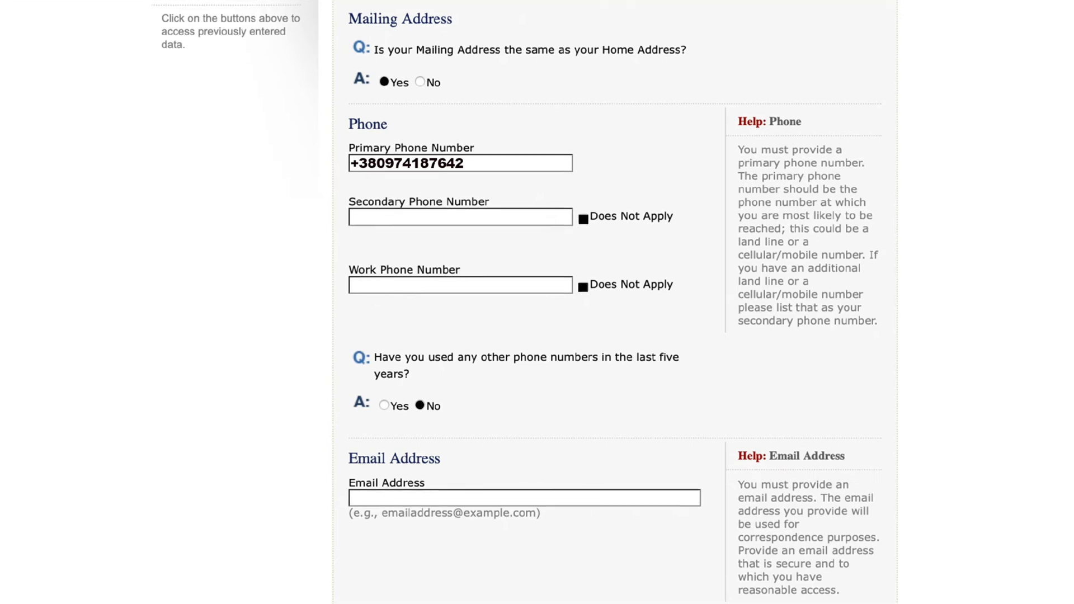
# - Enter the applicant's email address and answer No to using other email addresses in the last five years
pyautogui.scroll(-2, 616, 302)
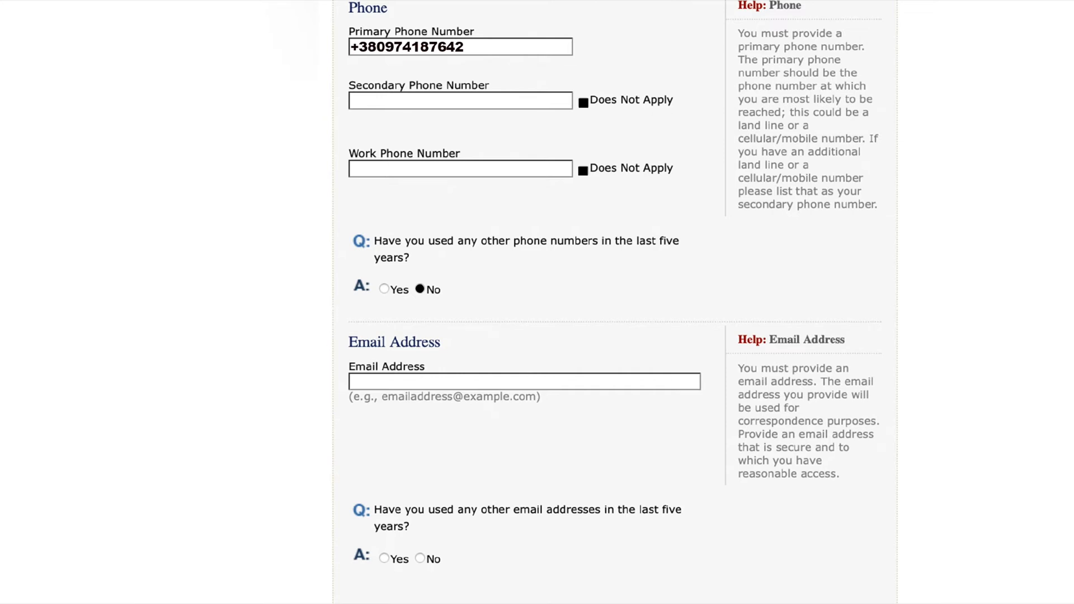
pyautogui.click(420, 558)
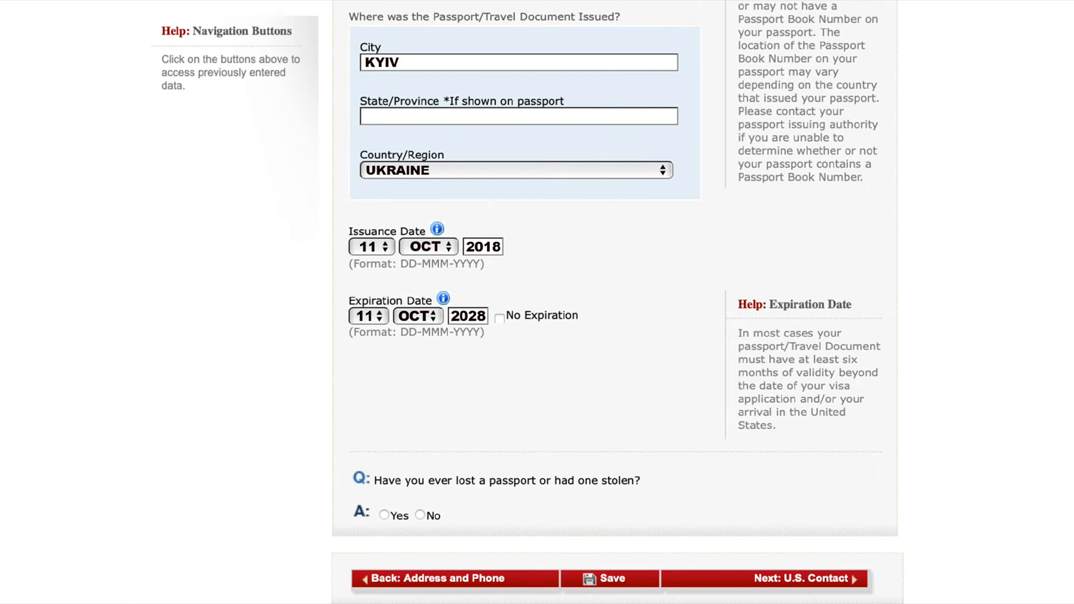
# - Answer No to a lost or stolen passport, and give BEST HOTEL NEW YORK as the U.S. contact organization with the contact person unknown
pyautogui.click(420, 515)
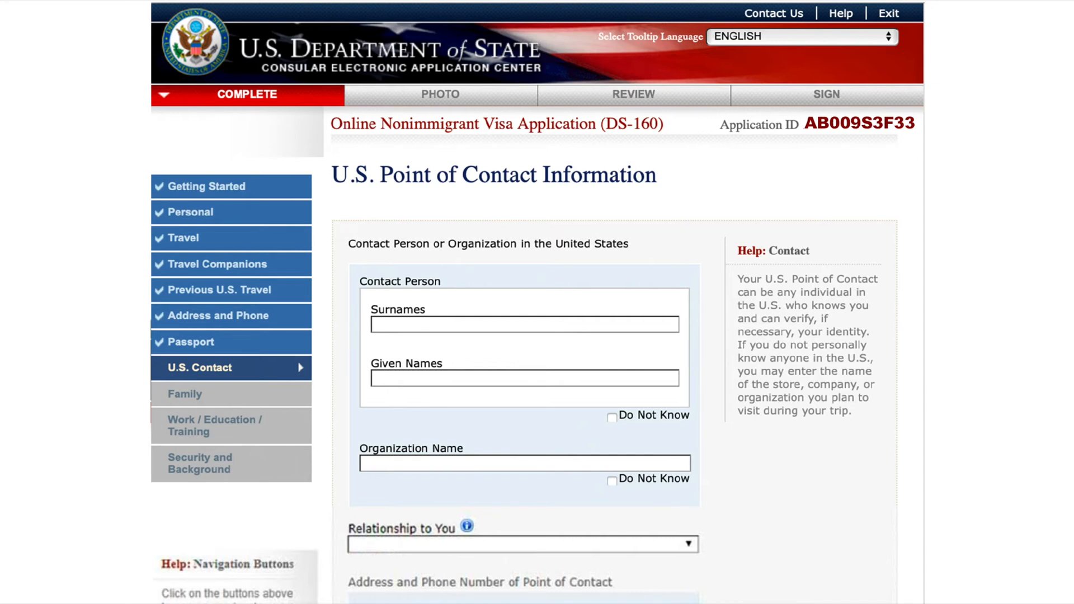
pyautogui.click(612, 418)
pyautogui.write('BEST HOTEL NEW YORK')
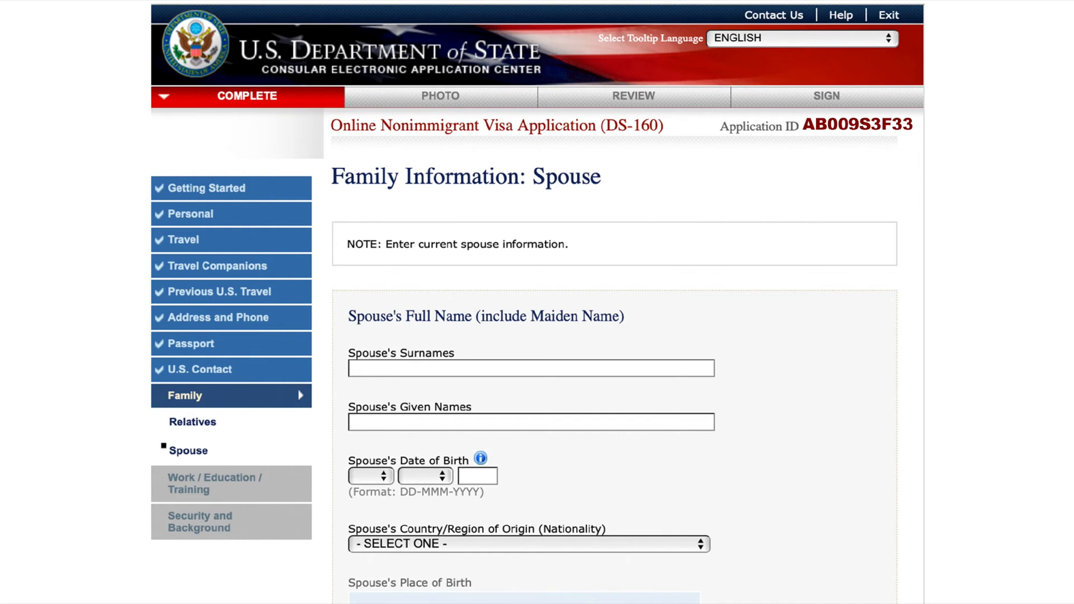
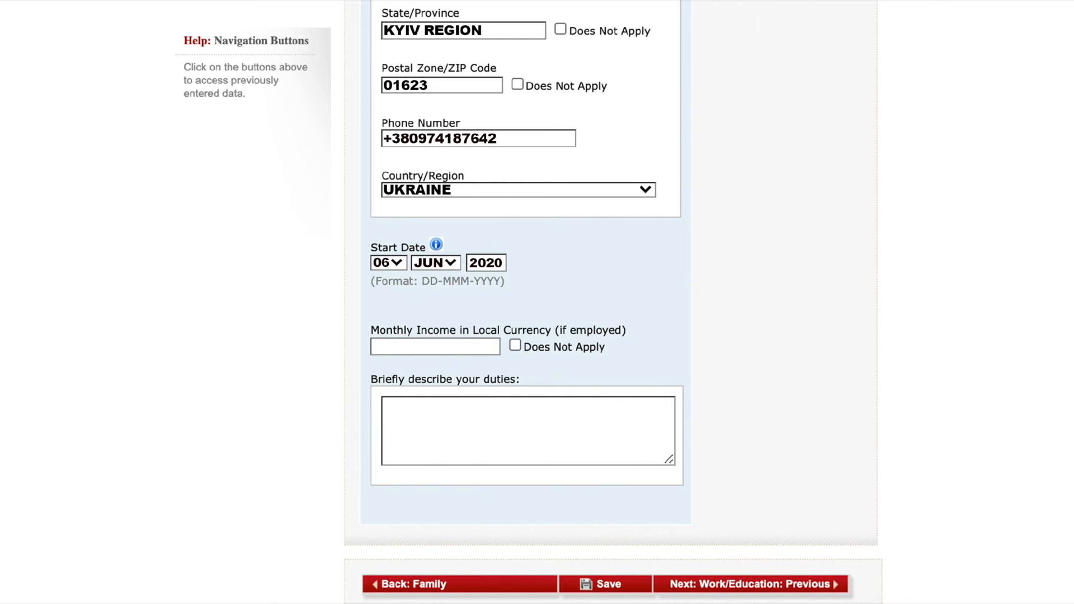
# - Enter the spouse's surname and given name, and mark the monthly income of the present occupation as not applicable
pyautogui.click(515, 345)
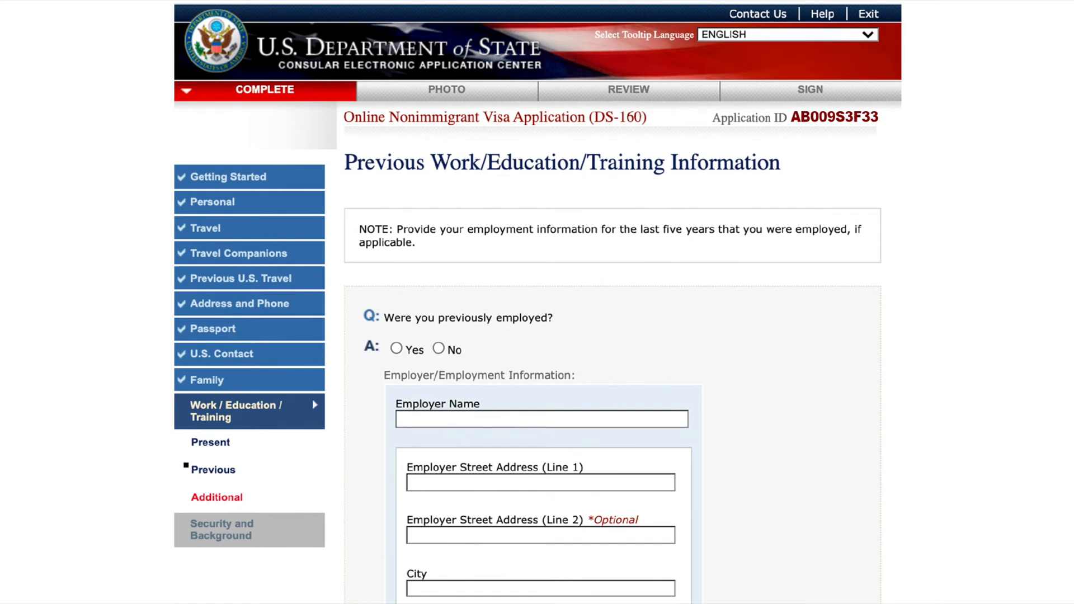
# - Answer Yes to previous employment and enter J&L AGENCY as the employer with its address and telephone number
pyautogui.click(396, 348)
pyautogui.write('J&L AGENCY')
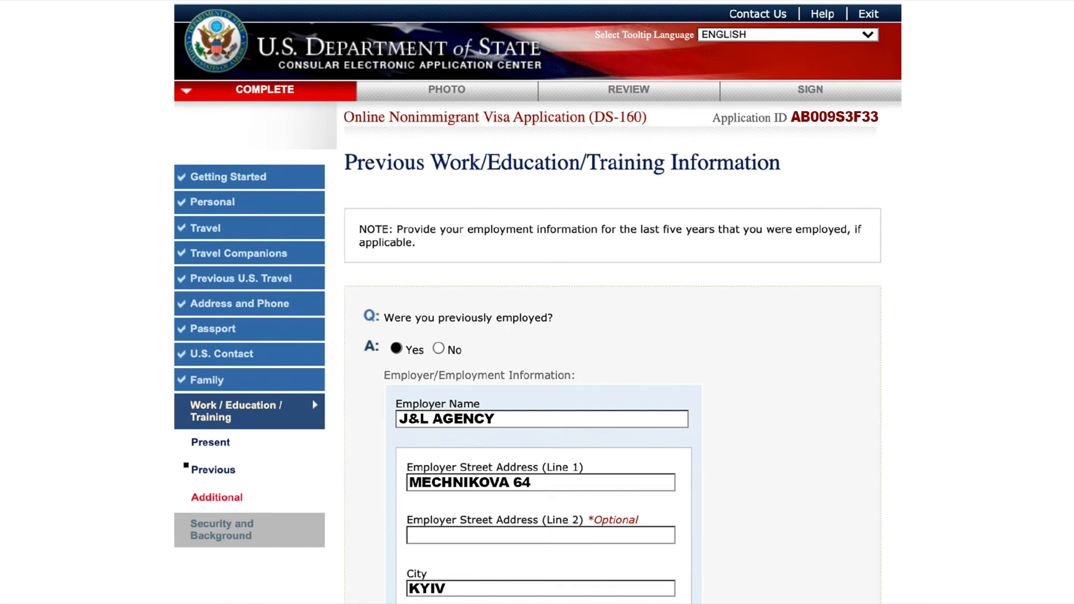
pyautogui.scroll(-8, 613, 302)
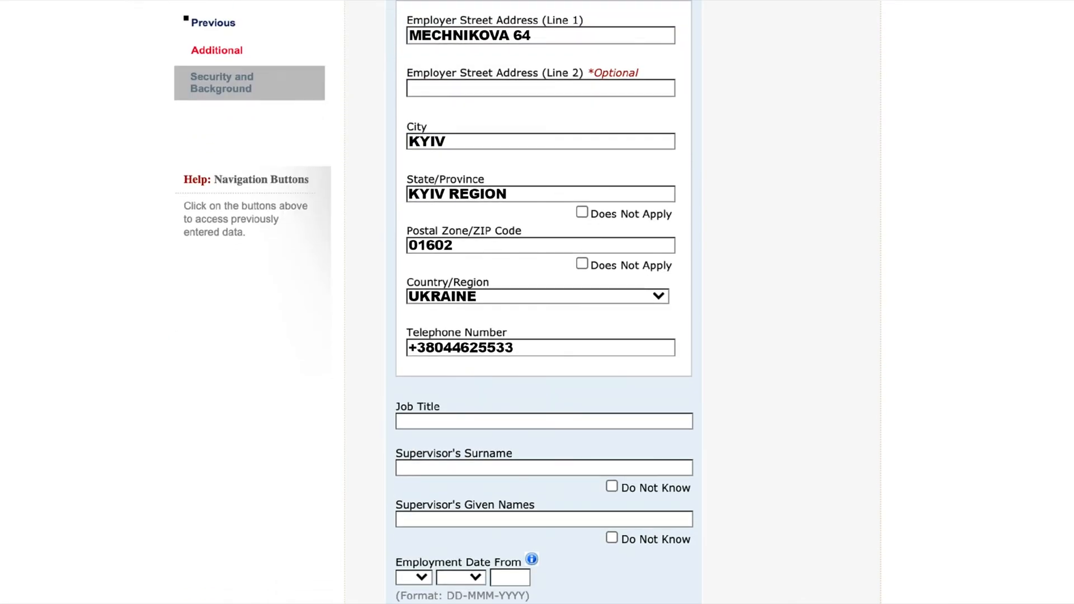
# - Enter job title JURY CONSULTANT, the supervisor's name, employment dates 09-JUN-2017 to 22-JAN-2013, and the duties "I HELPED PEOPLE TO FILL DS-160"
pyautogui.write('JURY CONSULTANT')
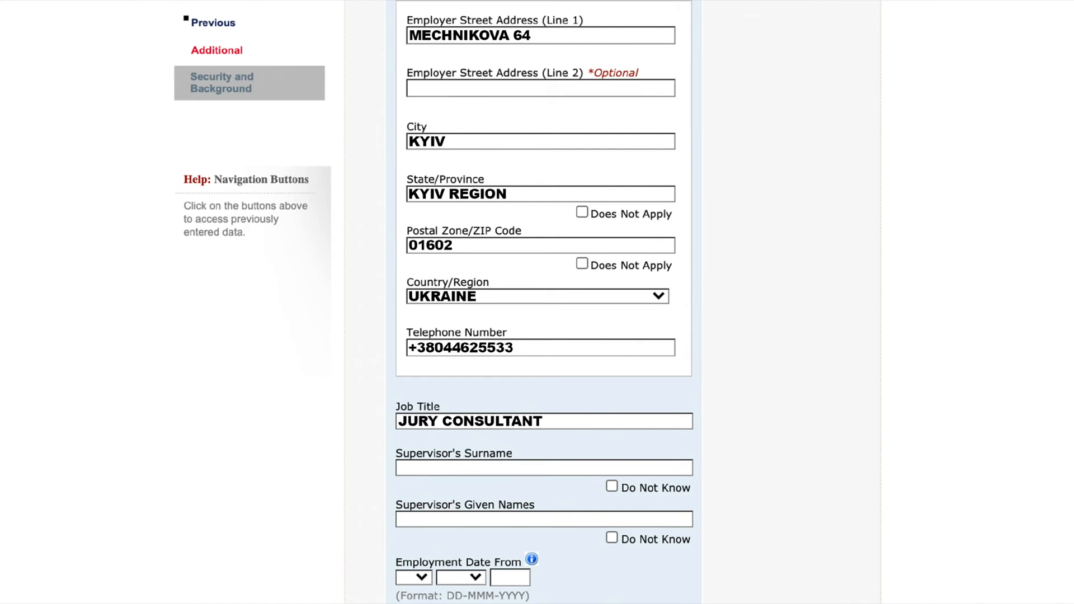
pyautogui.press('Tab')
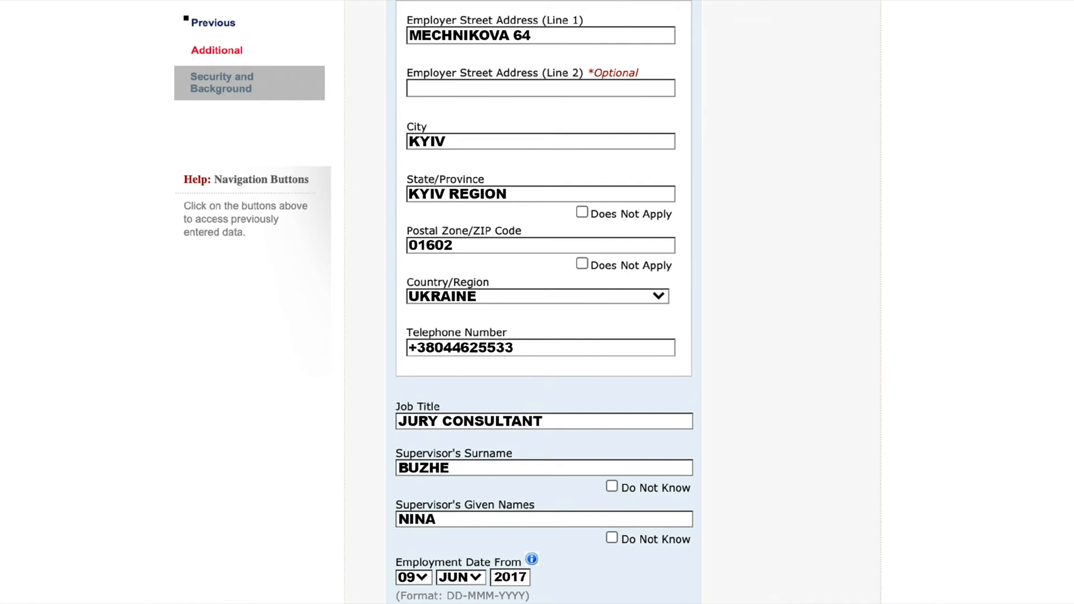
pyautogui.scroll(-10, 542, 302)
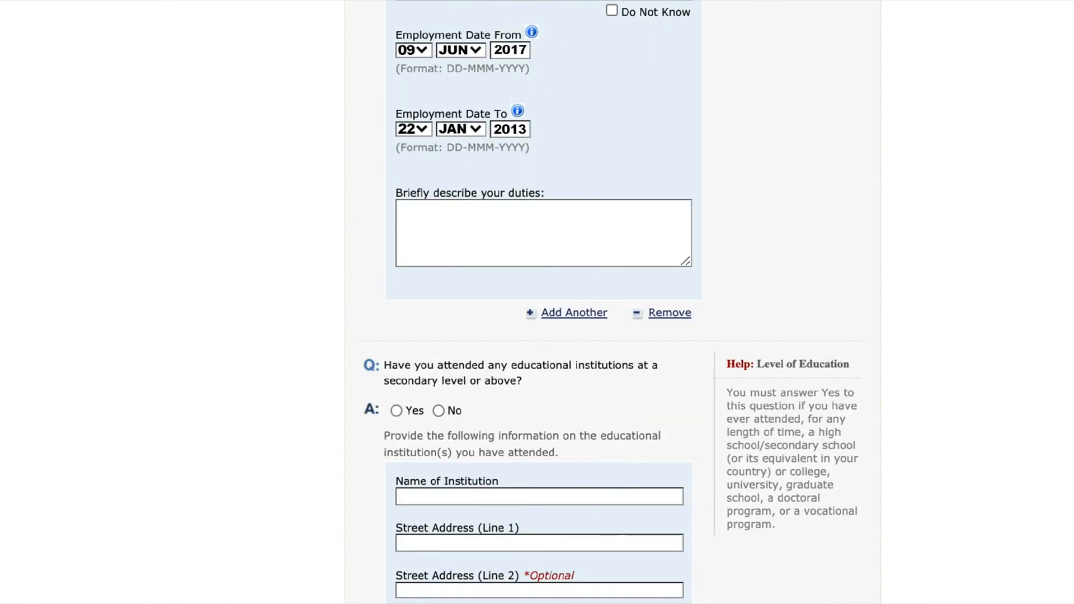
pyautogui.write('I HELPED PEOPLE TO FILL DS-160')
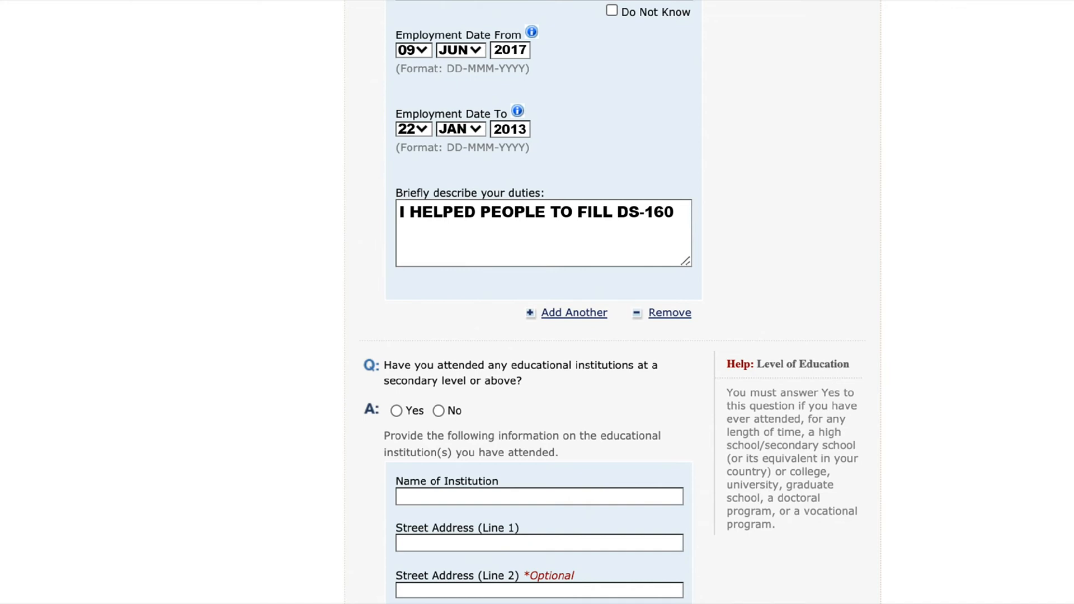
# - Add TARAS SHEVCHENKO NATIONAL UNIVERSITY OF KYIV as an attended institution with its address, course of study JURISPRUDENCE, and attendance years 2003 to 2008
pyautogui.click(396, 411)
pyautogui.write('TARAS SHEVCHENKO NATIONAL UNIVERSITY OF KYIV')
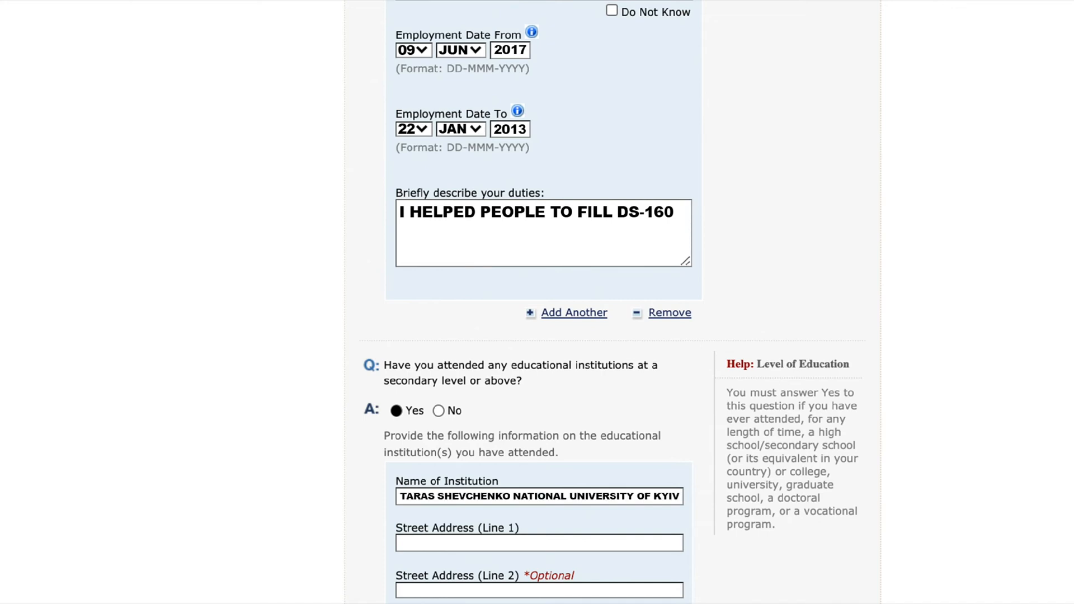
pyautogui.write('VOLODYMYRSKA ST, 60')
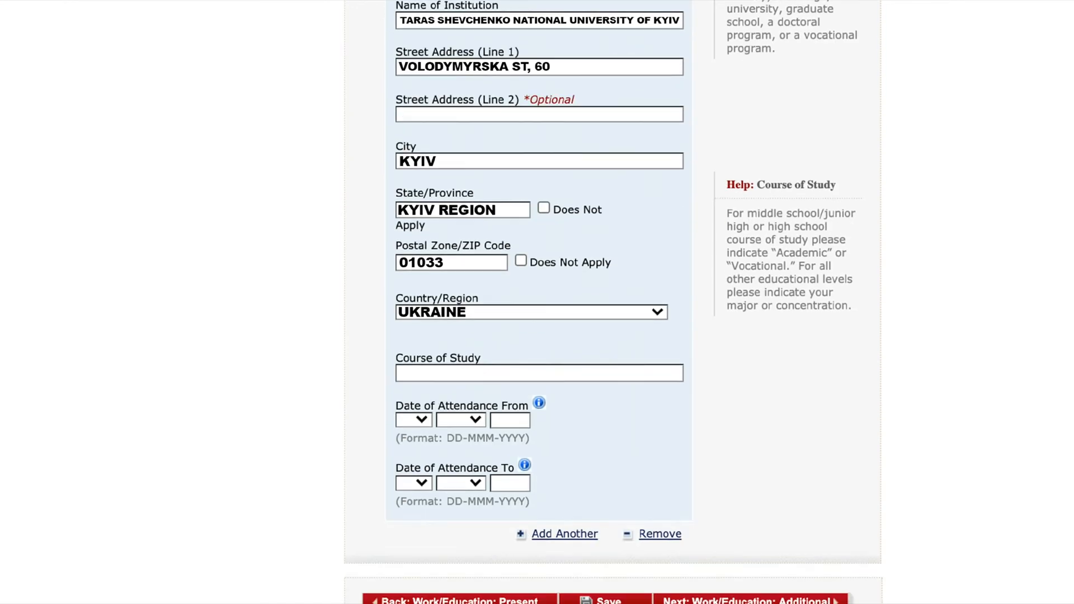
pyautogui.scroll(-1, 613, 302)
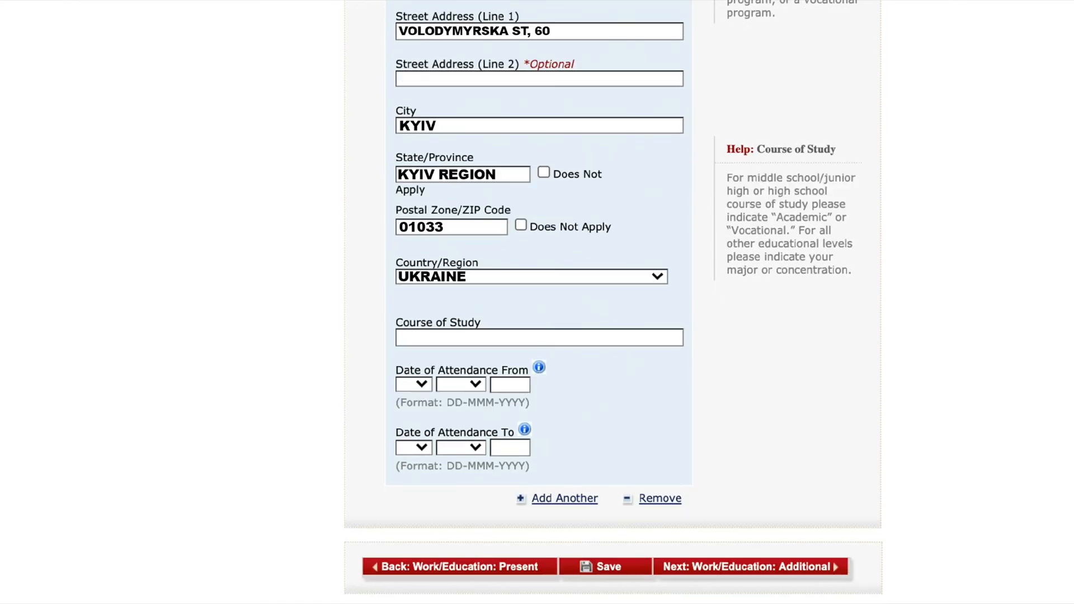
pyautogui.write('JURISPRUDENCE')
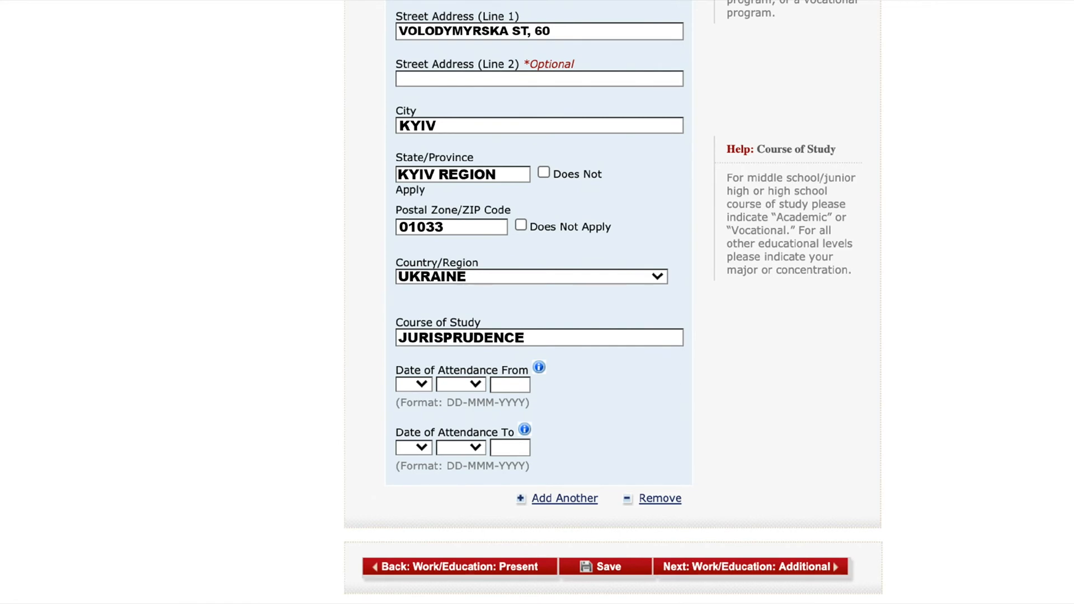
pyautogui.write('2003')
pyautogui.write('2008')
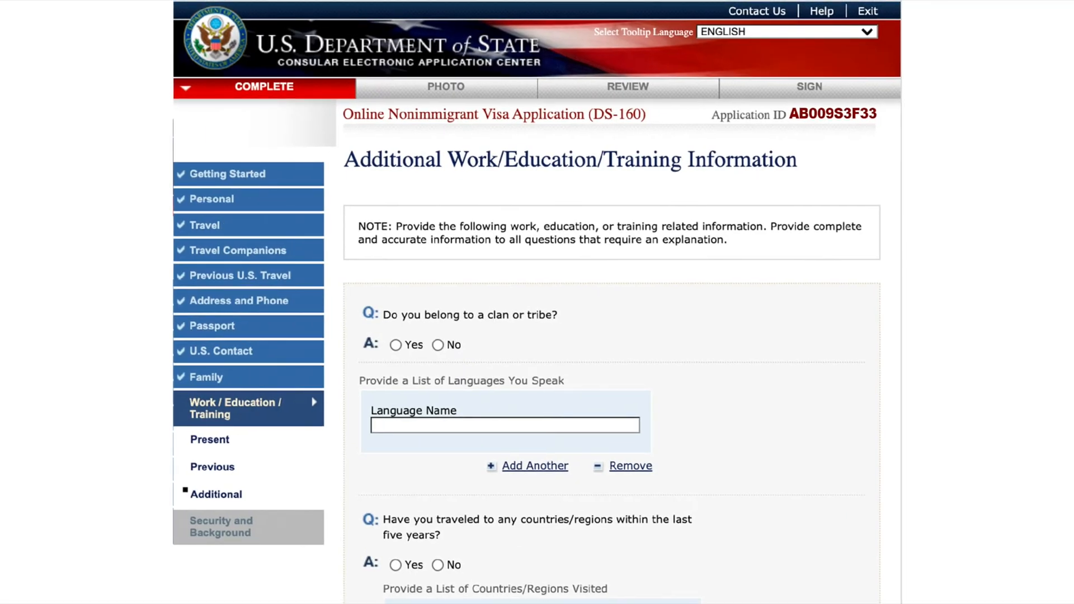
# - Answer No to belonging to a clan or tribe and list ENGLISH as a spoken language
pyautogui.click(438, 345)
pyautogui.write('ENGLISH')
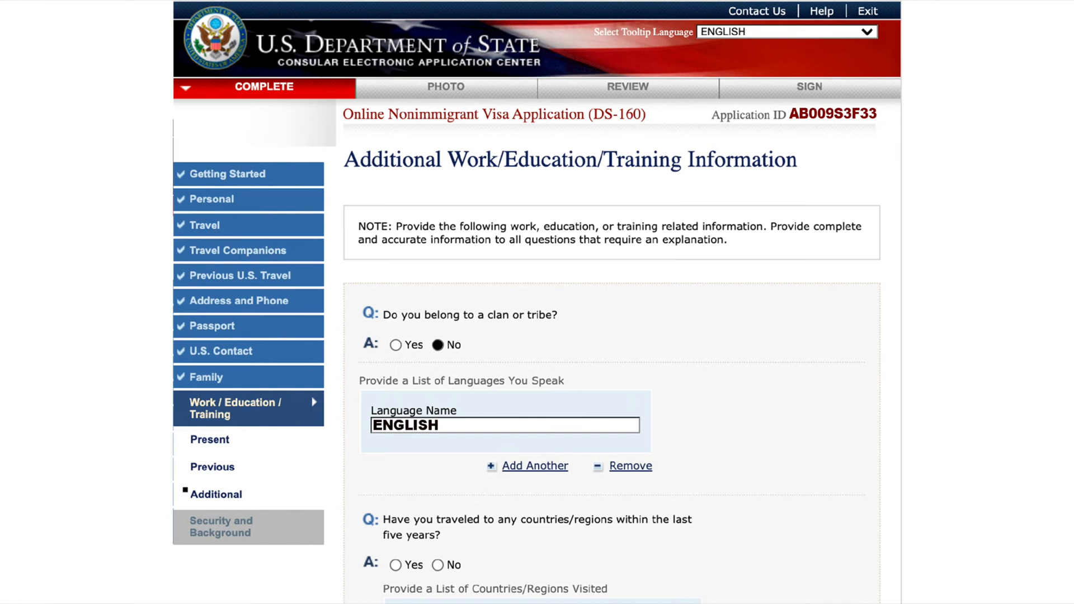
# - Answer Yes to having traveled to other countries within the last five years and list SPAIN as a country visited
pyautogui.click(396, 565)
pyautogui.scroll(-9, 537, 302)
pyautogui.write('SPAIN')
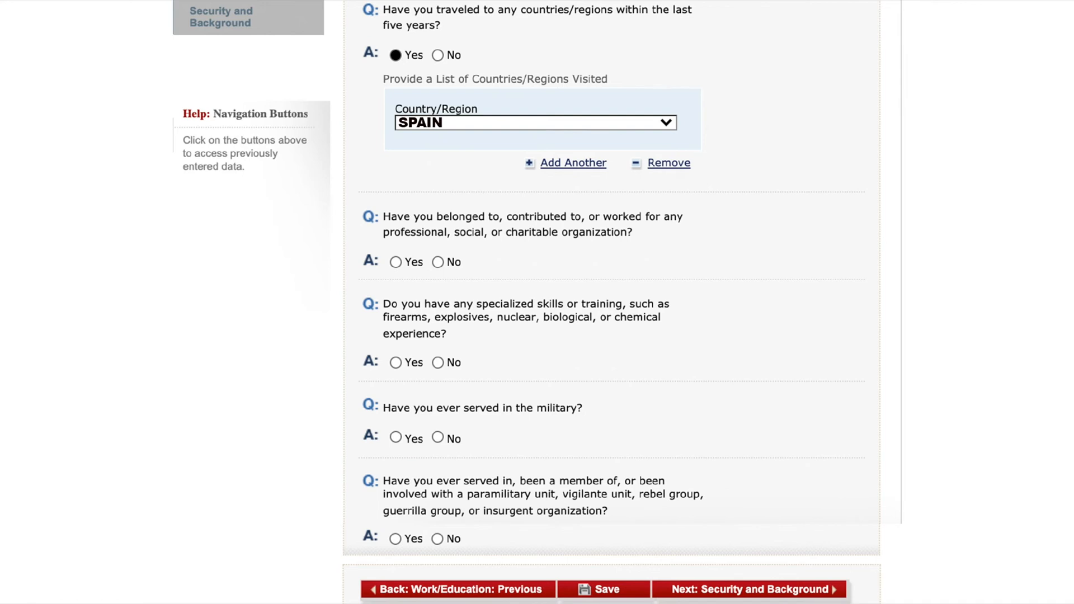
# - Answer No to the questions on organization membership, specialized skills or training, military service, and paramilitary or rebel group involvement
pyautogui.click(438, 262)
pyautogui.click(438, 362)
pyautogui.click(437, 438)
pyautogui.click(437, 539)
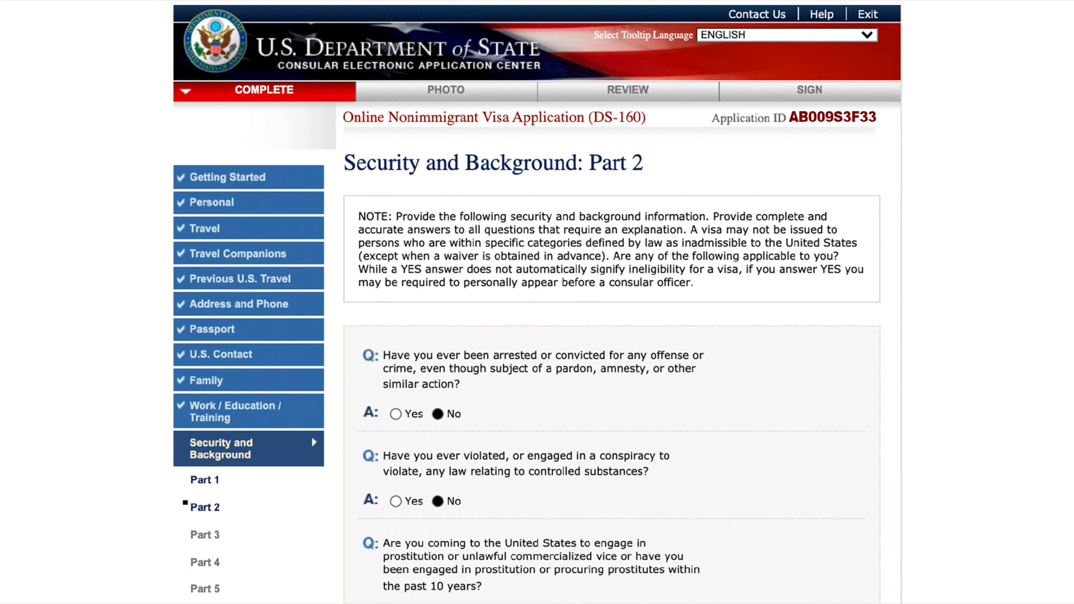
# - Check the answers to the Security and Background questions in Parts 2, 3 and 4
pyautogui.scroll(-9, 537, 302)
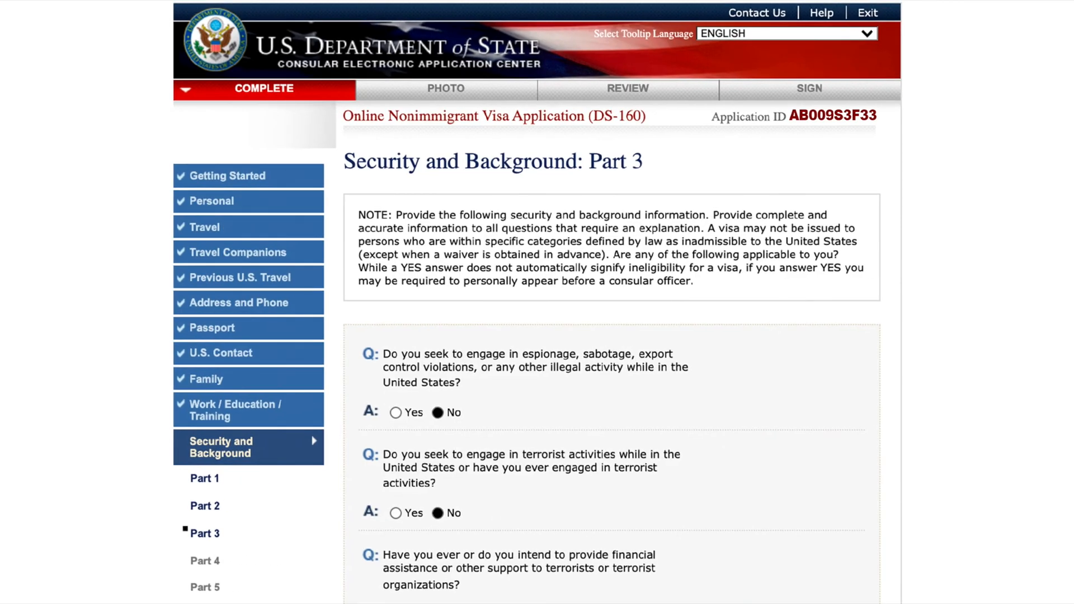
pyautogui.scroll(-10, 537, 302)
pyautogui.scroll(-10, 537, 302)
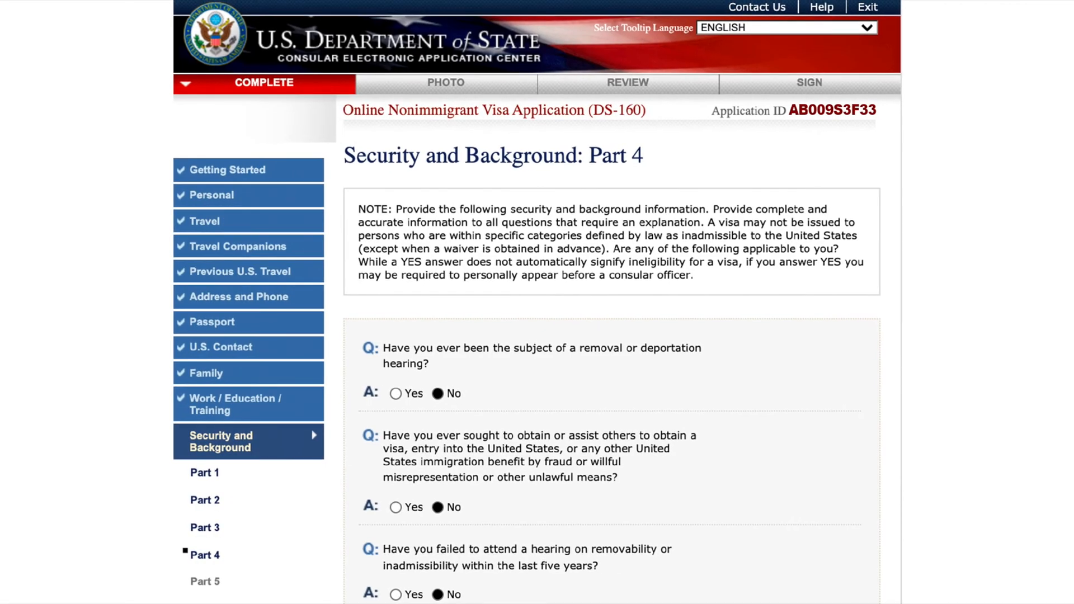
pyautogui.scroll(-6, 537, 302)
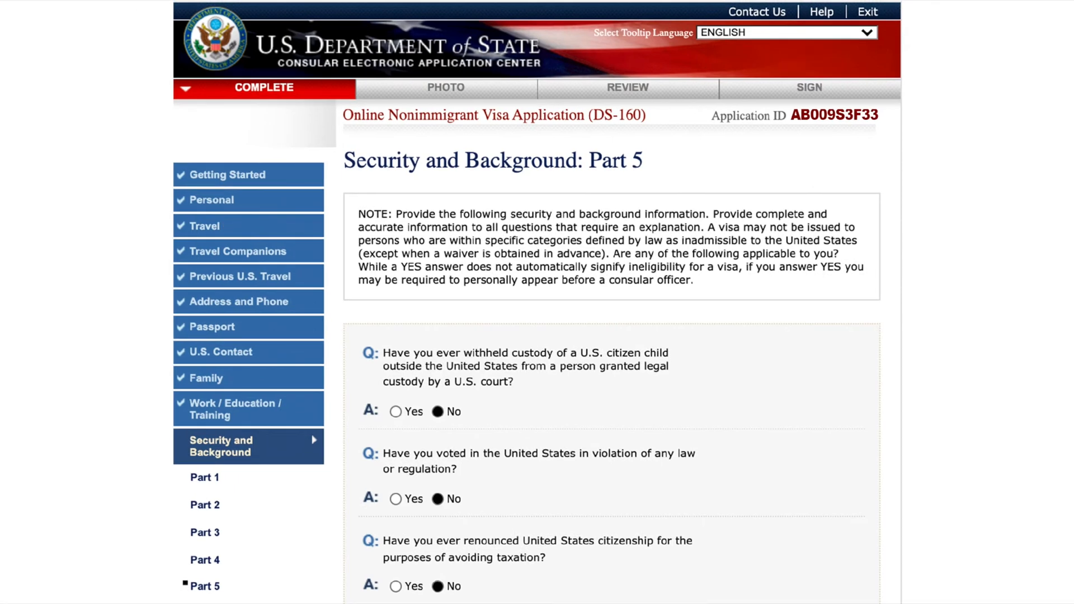
pyautogui.scroll(-4, 537, 302)
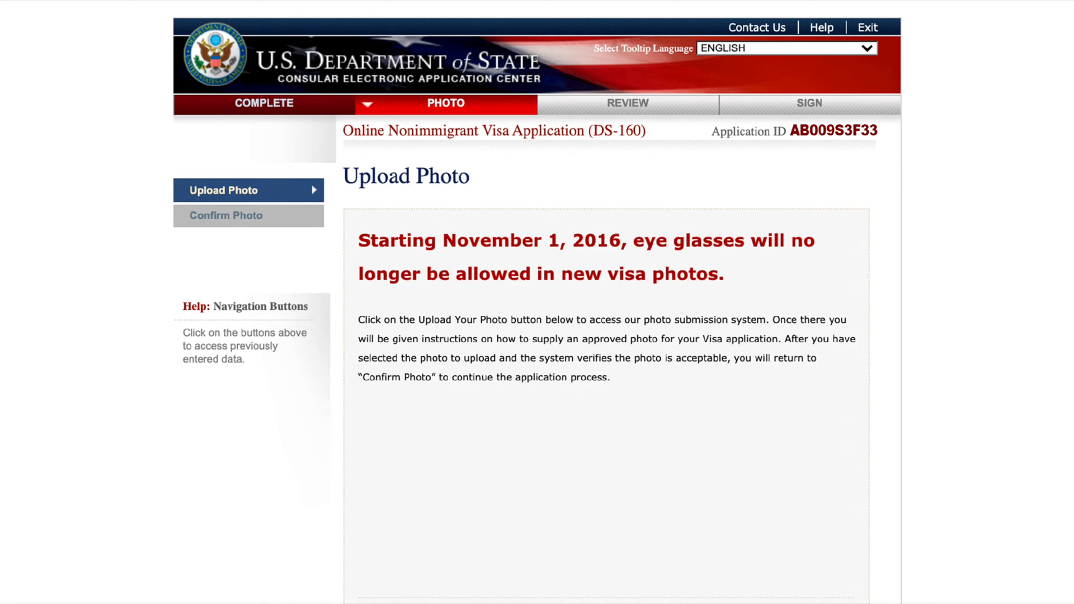
# - Examine the photo upload instructions, the photo quality result, the provided photo, and the personal, address, phone and passport entries under review
pyautogui.scroll(-5, 537, 302)
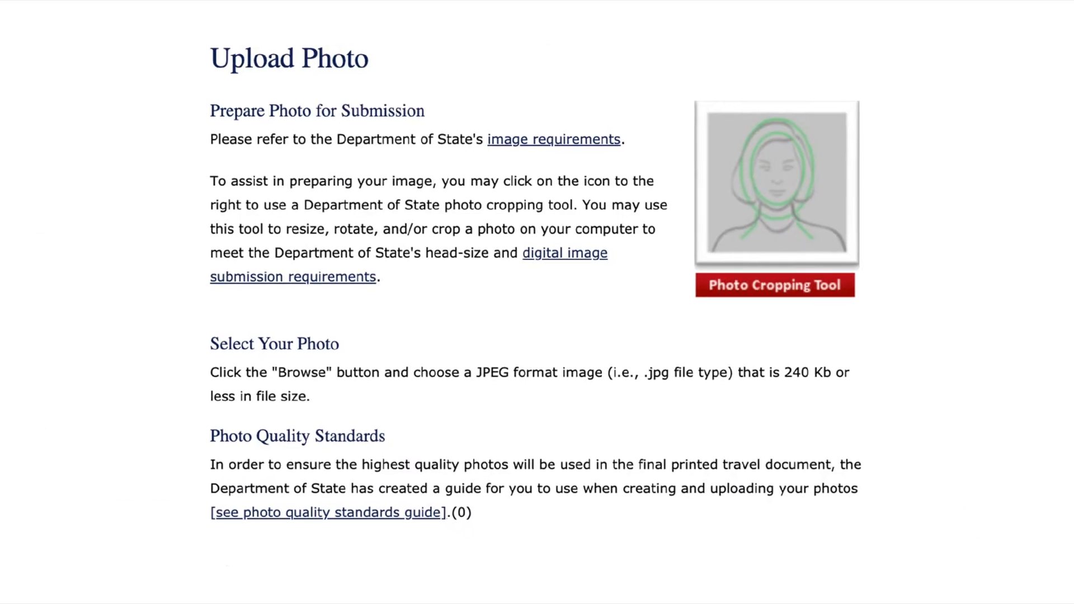
pyautogui.scroll(-10, 537, 303)
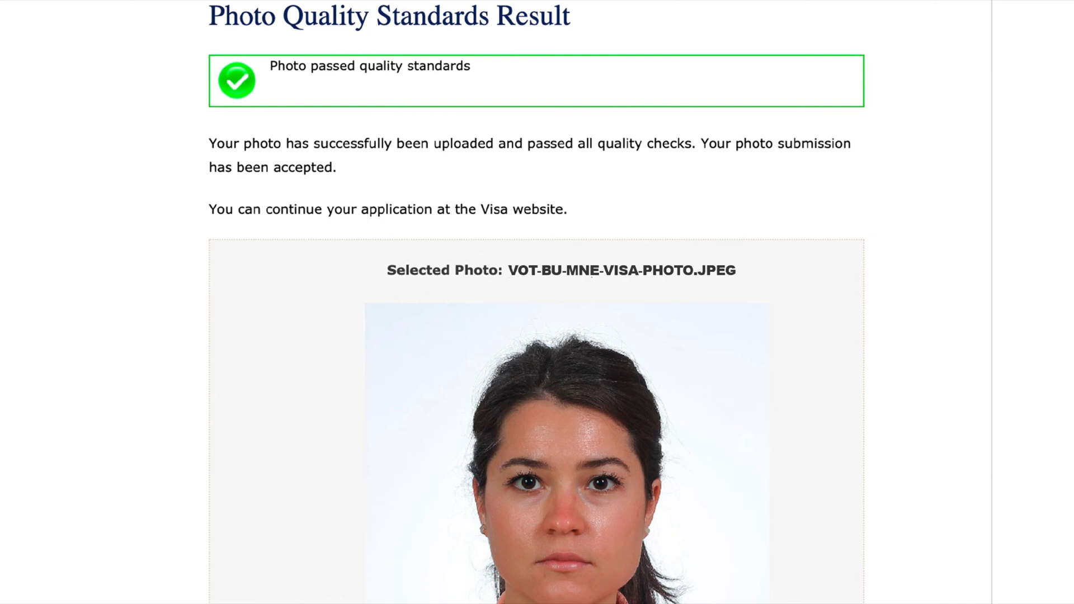
pyautogui.scroll(-6, 537, 302)
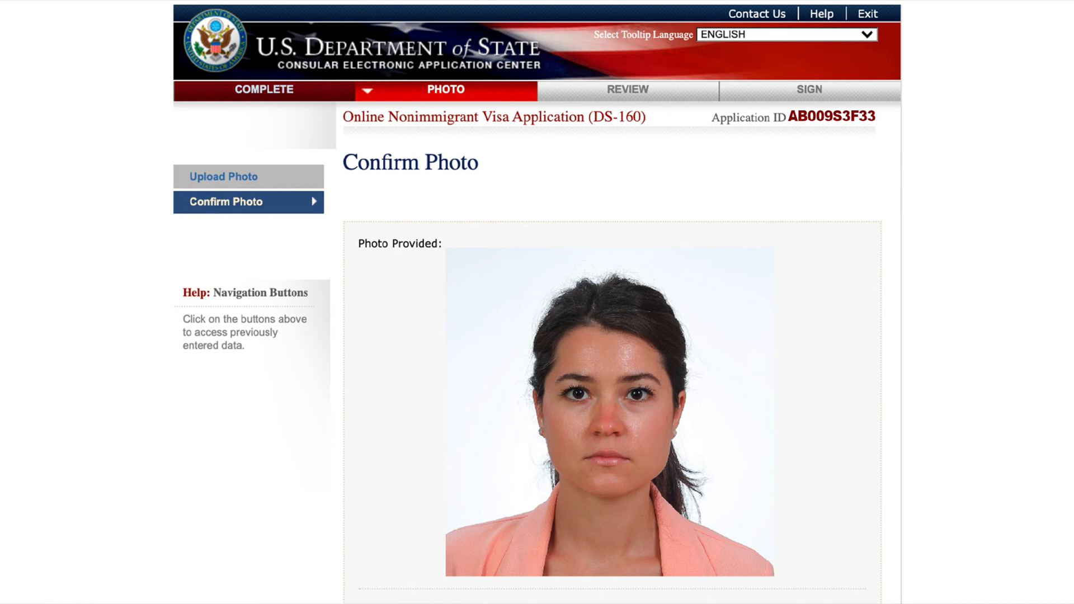
pyautogui.scroll(-5, 537, 302)
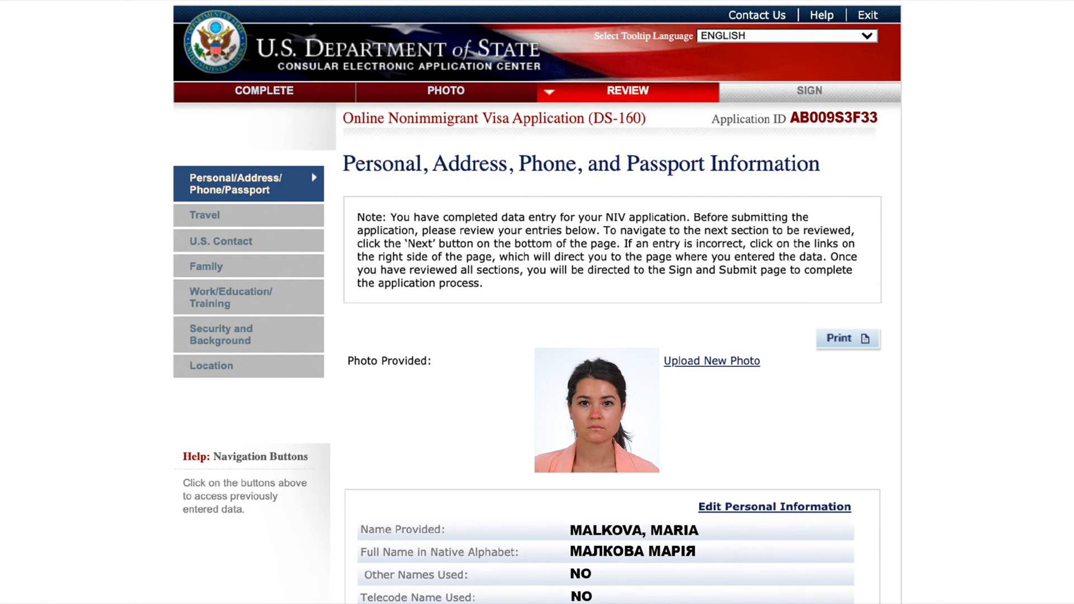
pyautogui.scroll(-20, 537, 302)
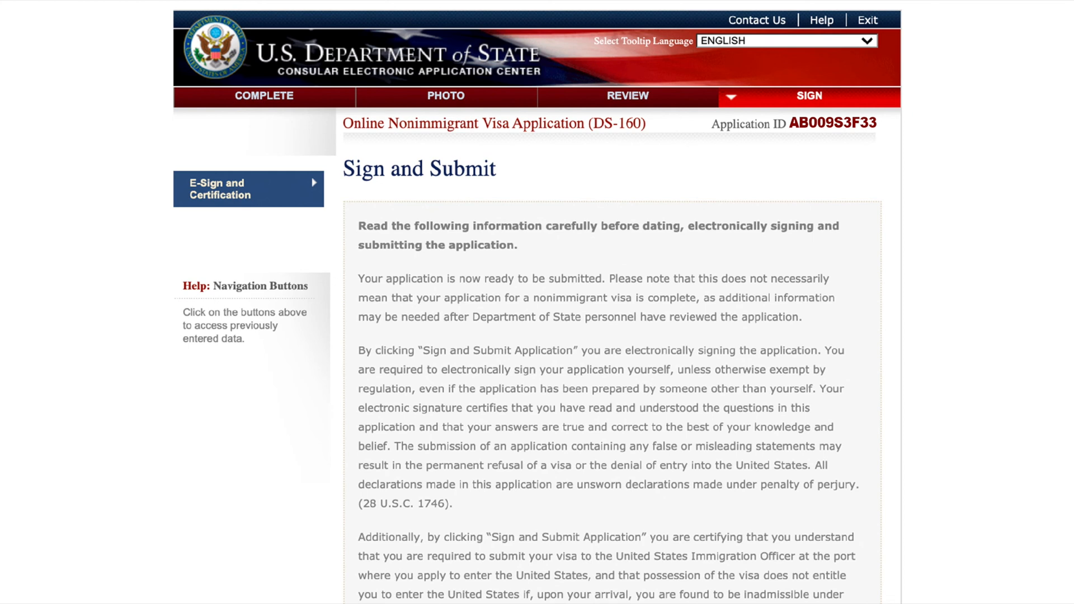
# - Answer No to having had assistance with the application and fill in the e-signature's passport number and the code shown in the image
pyautogui.scroll(-15, 611, 302)
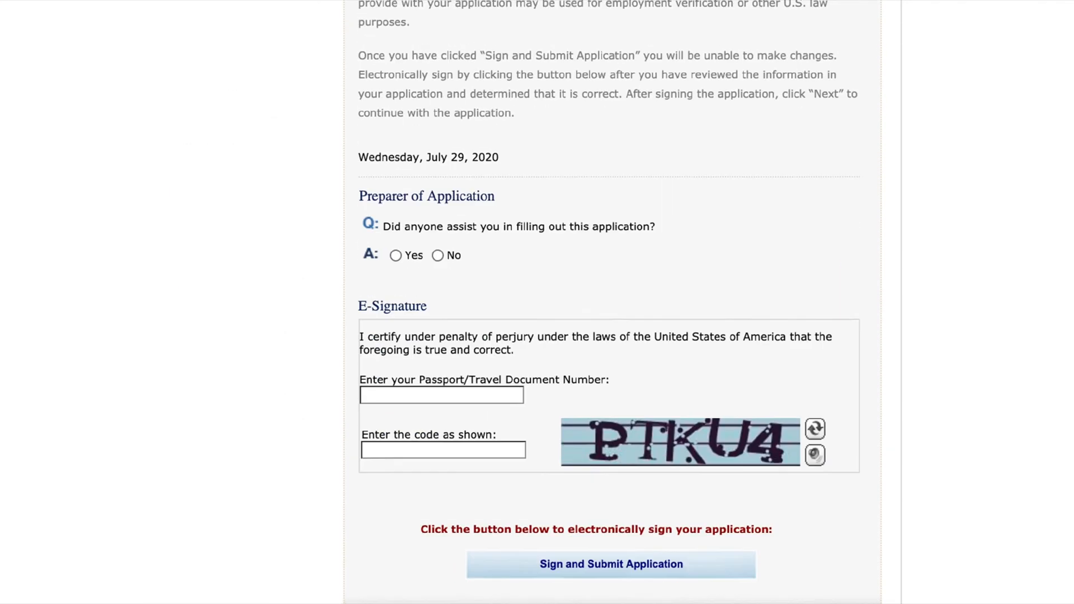
pyautogui.scroll(-3, 610, 302)
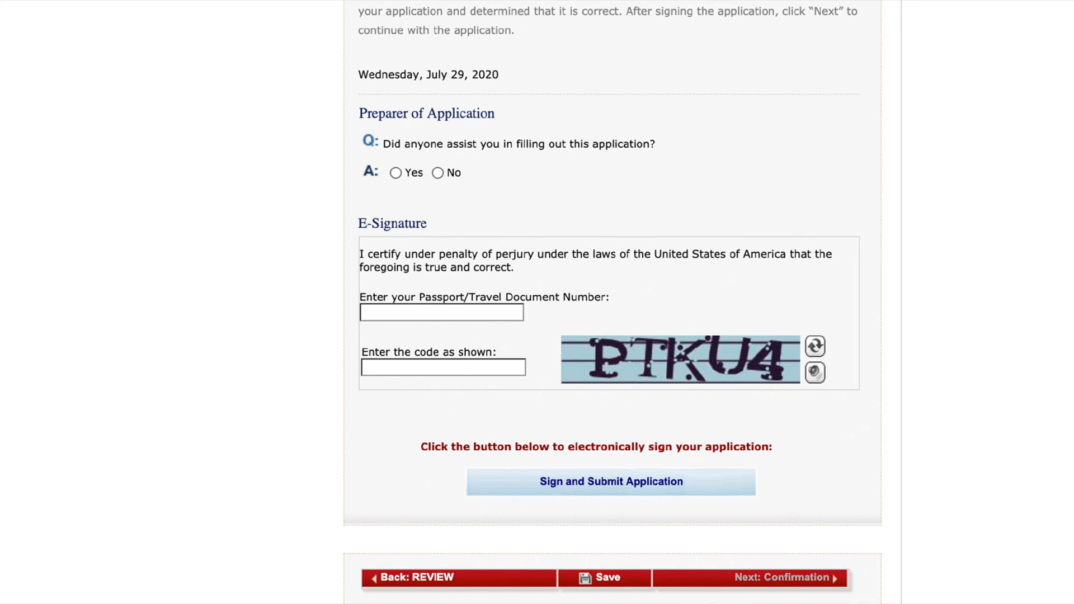
pyautogui.click(438, 173)
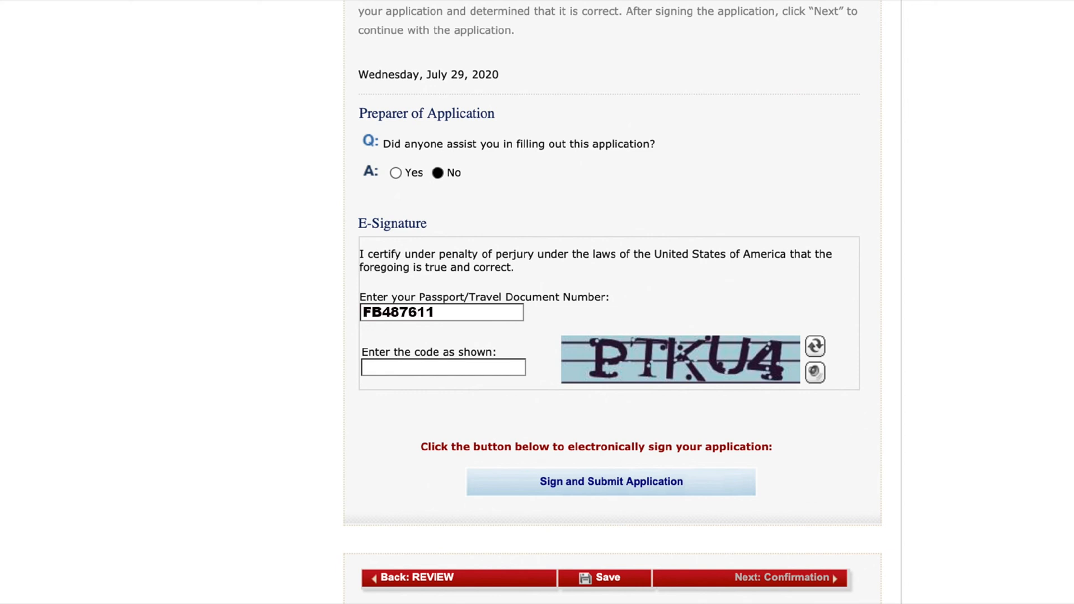
pyautogui.write('PTKU4')
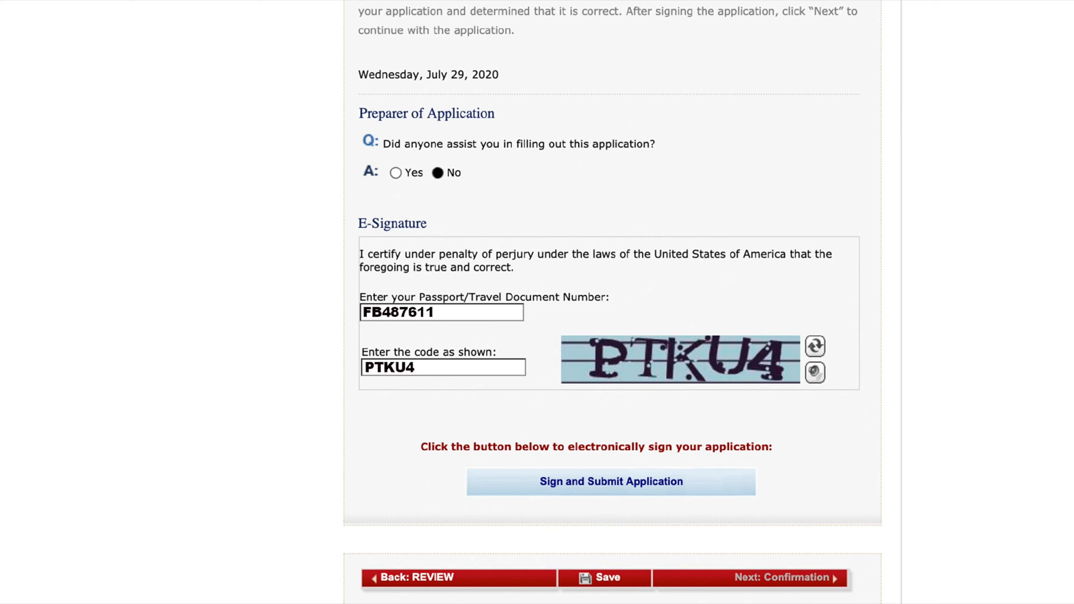